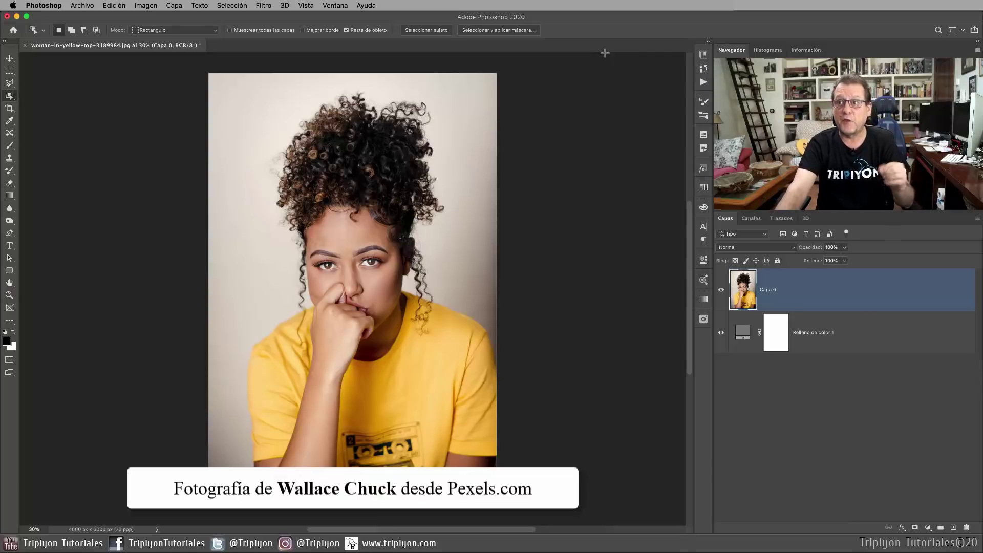
# - Switch from the Object Selection tool to the Quick Selection tool with Shift+W
pyautogui.hotkey('shift', 'w')
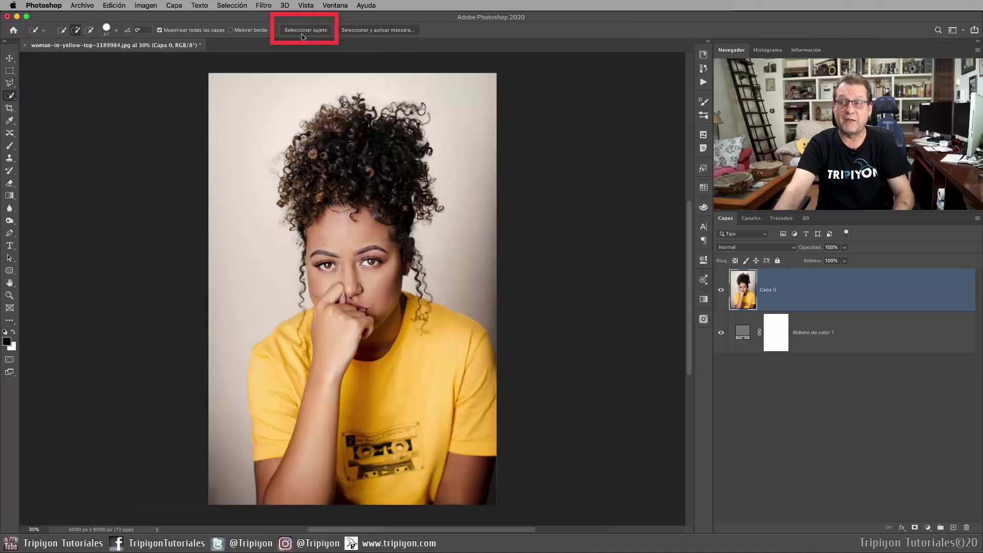
# - Run Seleccionar sujeto on the woman, add a layer mask, and view the mask alone
pyautogui.click(232, 5)
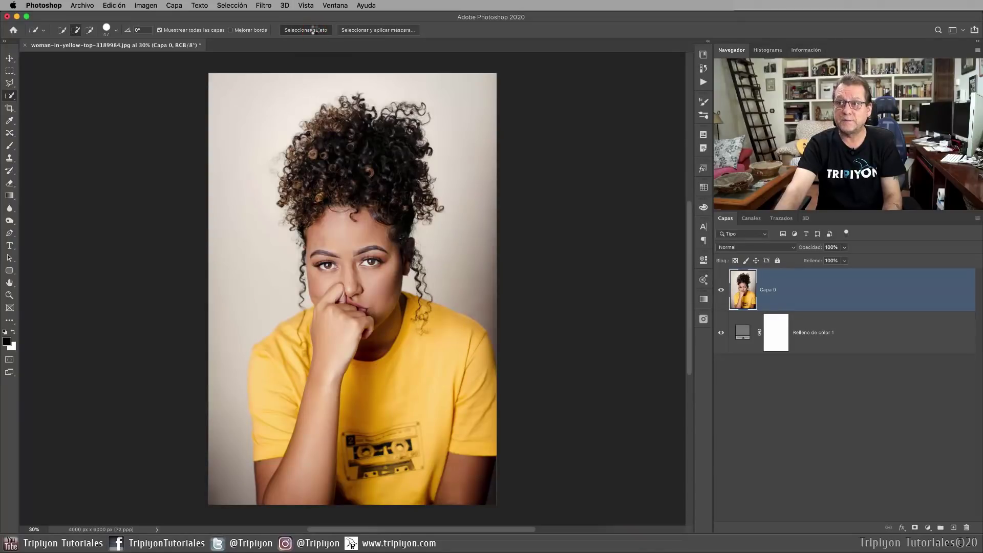
pyautogui.click(313, 31)
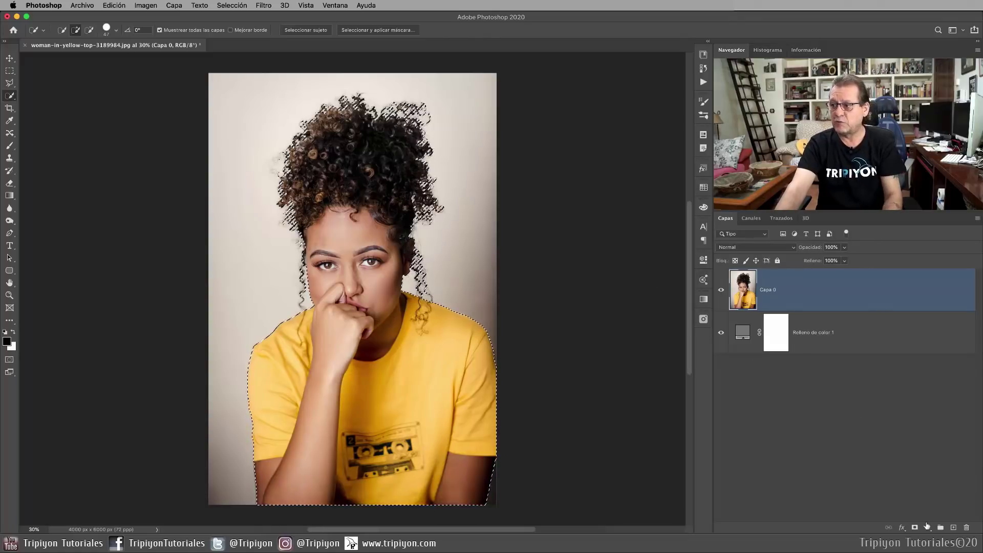
pyautogui.click(915, 527)
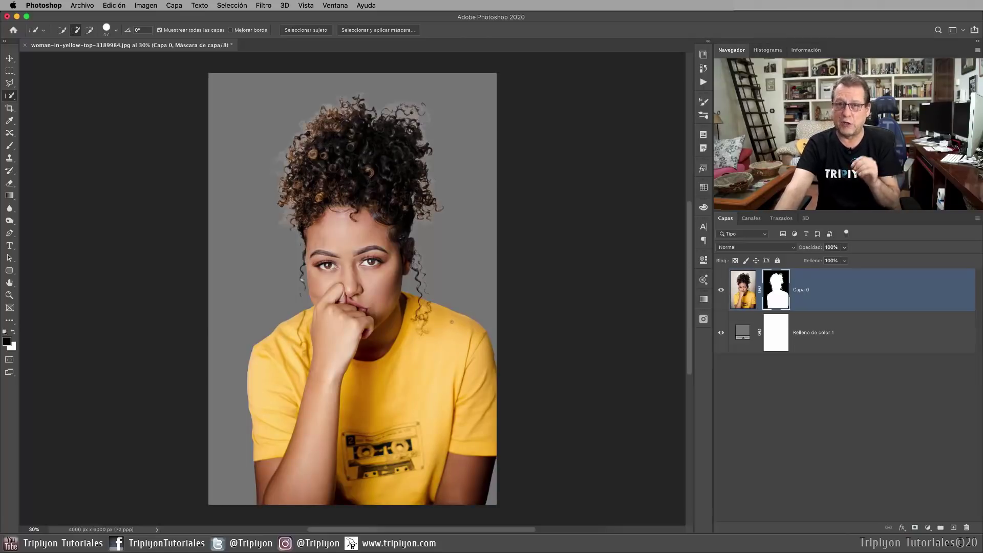
pyautogui.keyDown('alt'); pyautogui.click(783, 297); pyautogui.keyUp('alt')
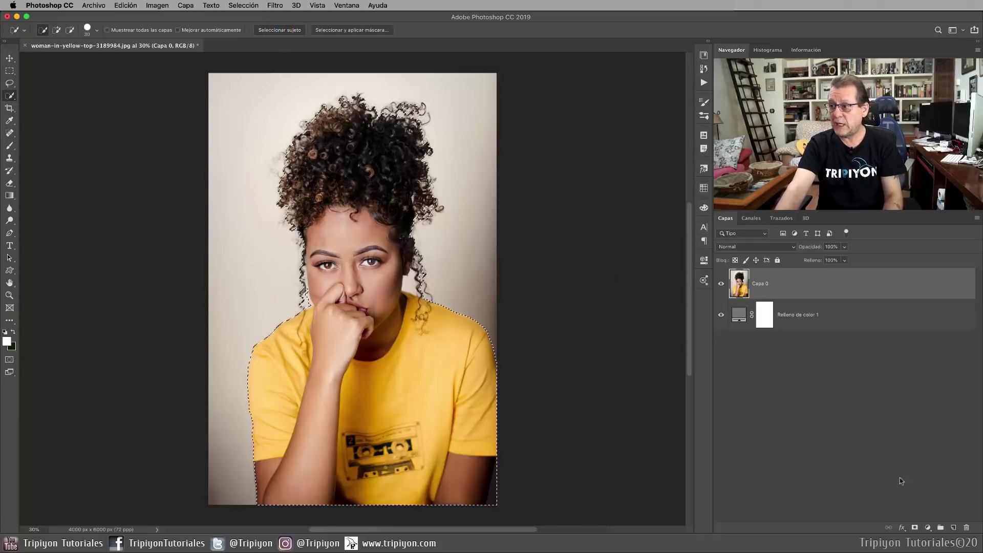
# - Add a layer mask from the Select Subject selection in CC 2019 and inspect the hair edges
pyautogui.click(915, 528)
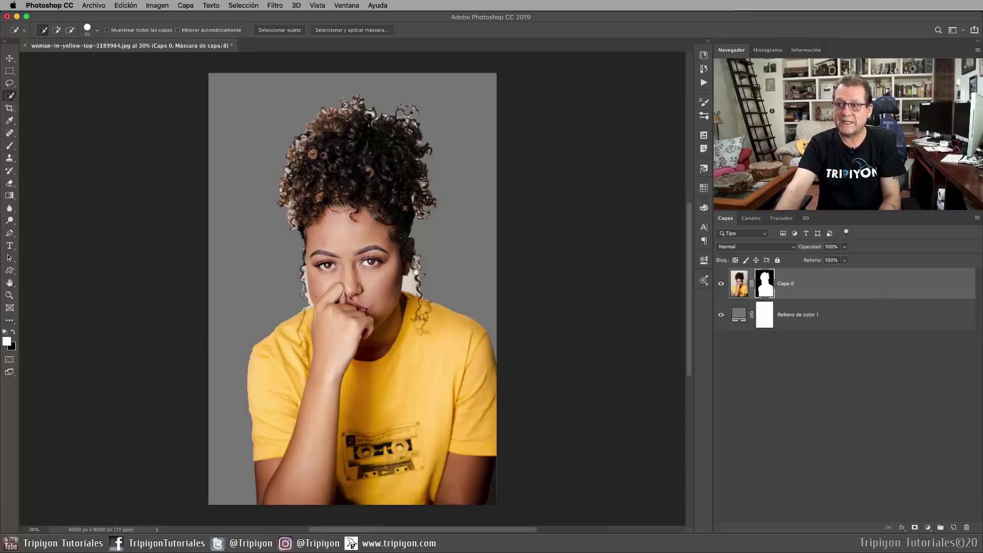
pyautogui.scroll(3, 230, 269)
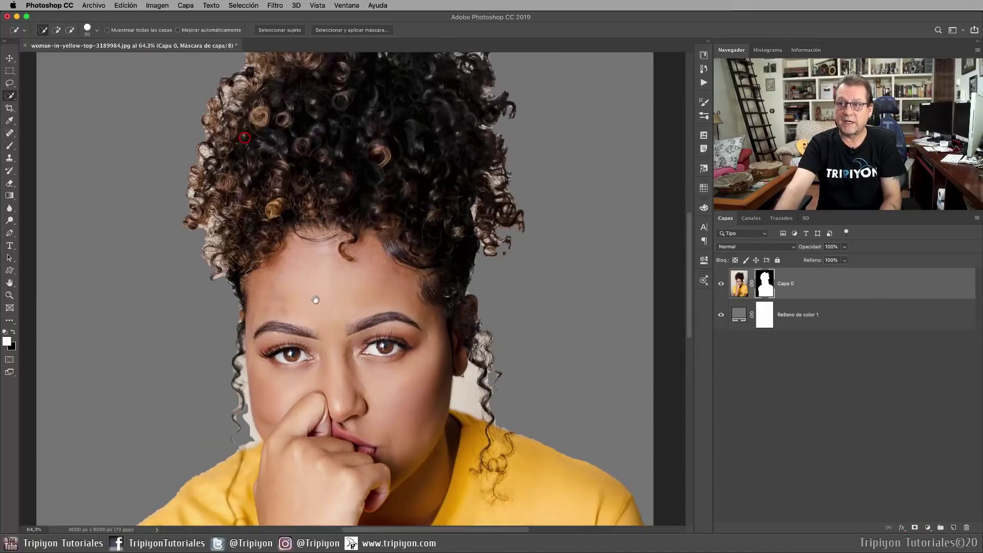
pyautogui.moveTo(244, 137); pyautogui.dragTo(314, 310)
pyautogui.scroll(-5, 244, 137)
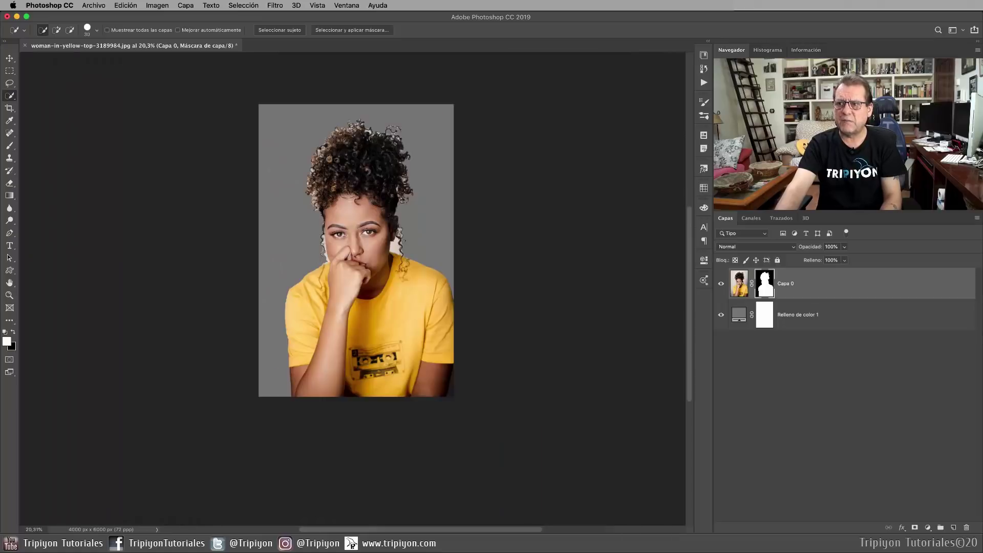
pyautogui.scroll(2, 351, 283)
pyautogui.moveTo(372, 242); pyautogui.dragTo(374, 248)
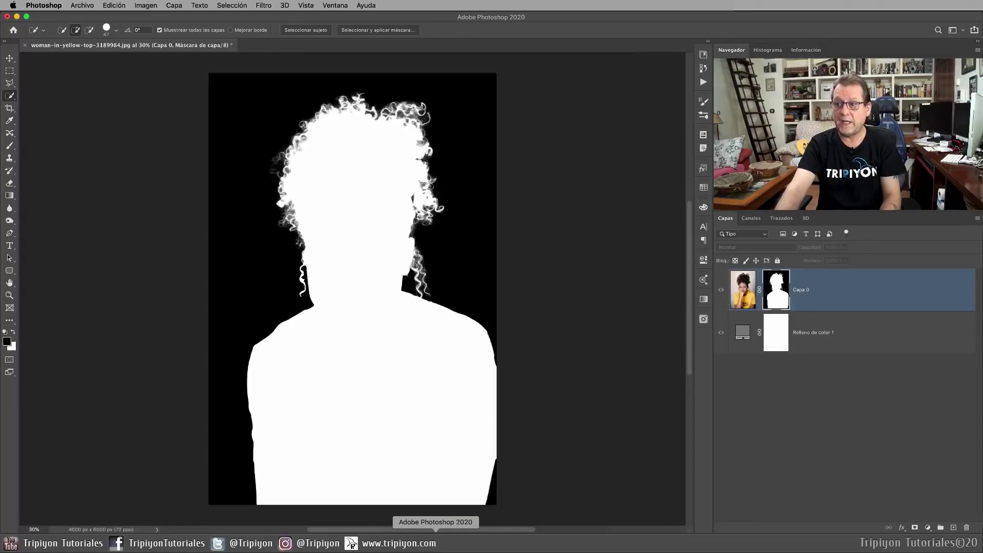
# - Return to the photo view and zoom in to inspect the hair and face edges
pyautogui.click(742, 289)
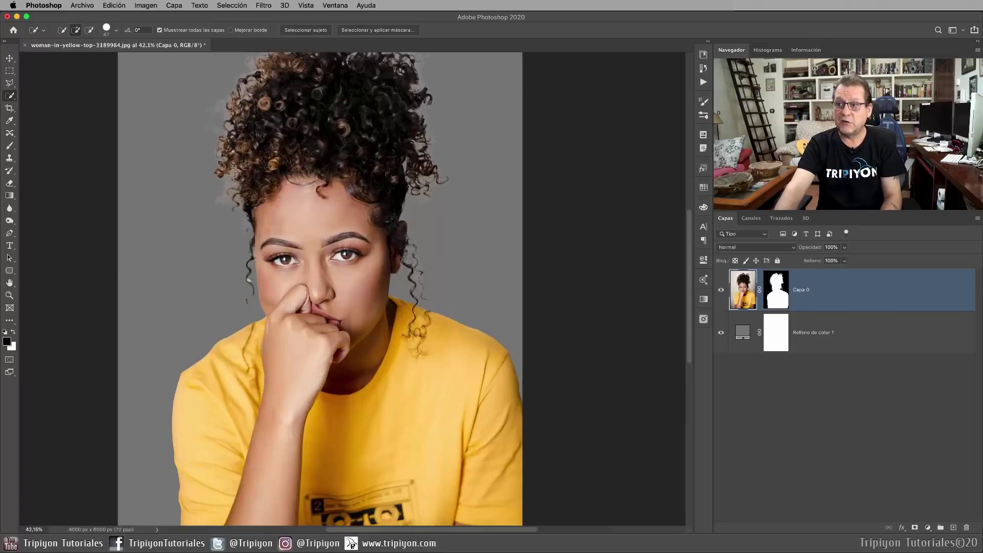
pyautogui.scroll(5, 389, 286)
pyautogui.moveTo(365, 159); pyautogui.dragTo(429, 281)
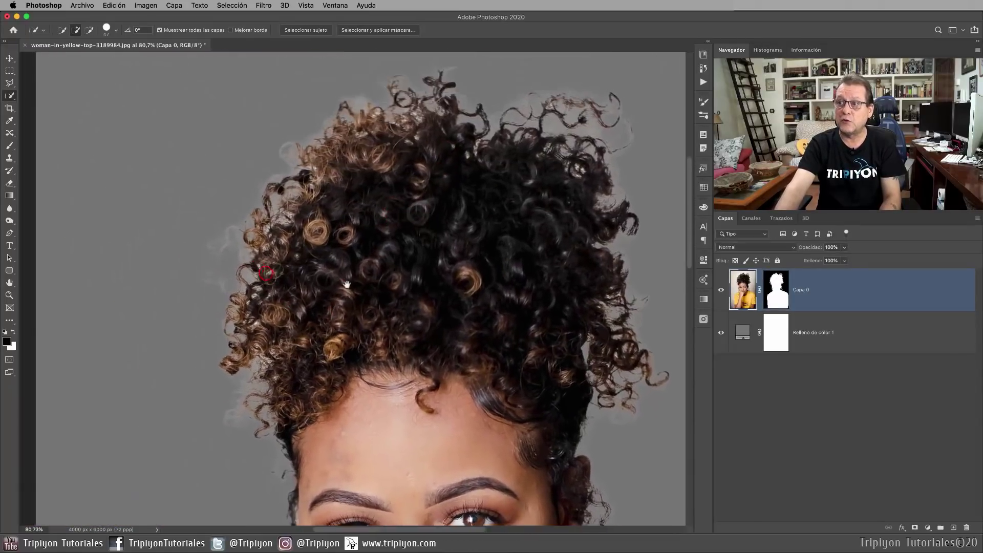
pyautogui.moveTo(265, 273); pyautogui.dragTo(333, 145)
pyautogui.scroll(-1, 318, 329)
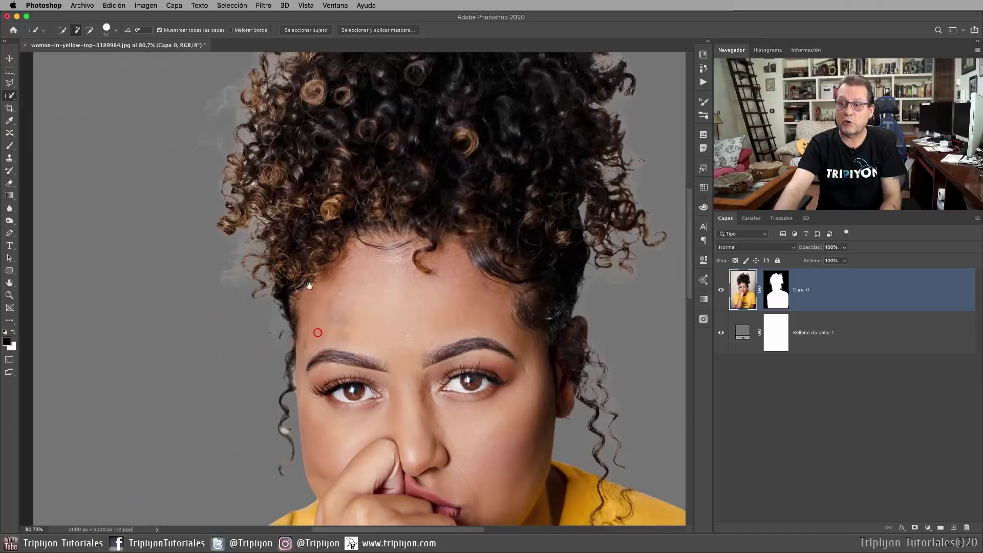
pyautogui.scroll(-1, 318, 329)
pyautogui.scroll(-1, 318, 329)
pyautogui.scroll(-1, 318, 329)
pyautogui.scroll(-1, 330, 280)
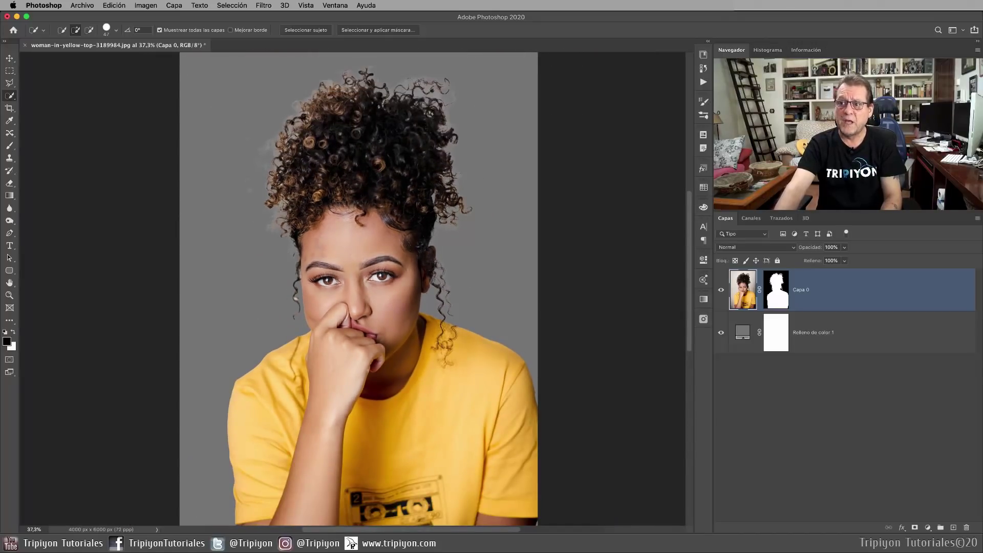
pyautogui.scroll(-1, 334, 158)
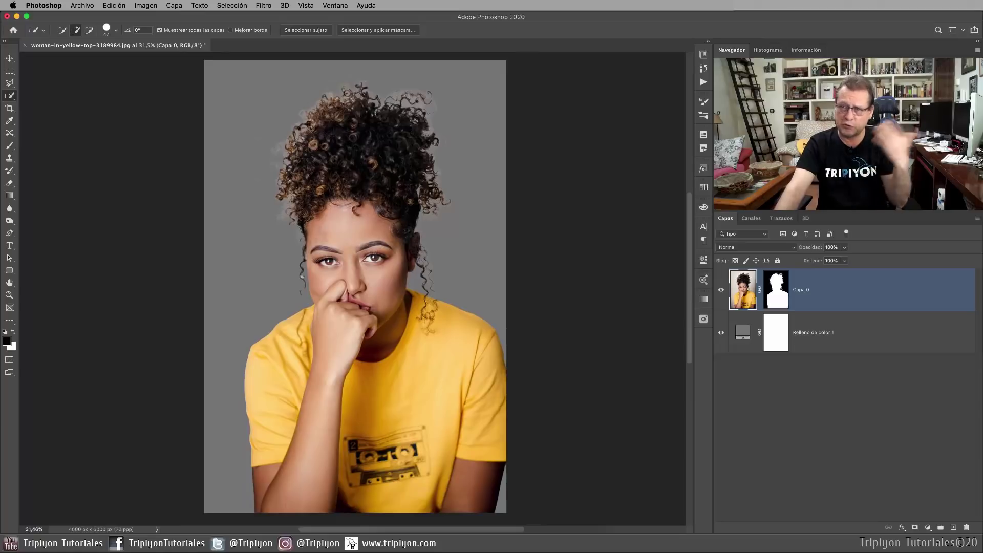
# - Delete the portrait's layer mask with Eliminar máscara de capa
pyautogui.rightClick(789, 308)
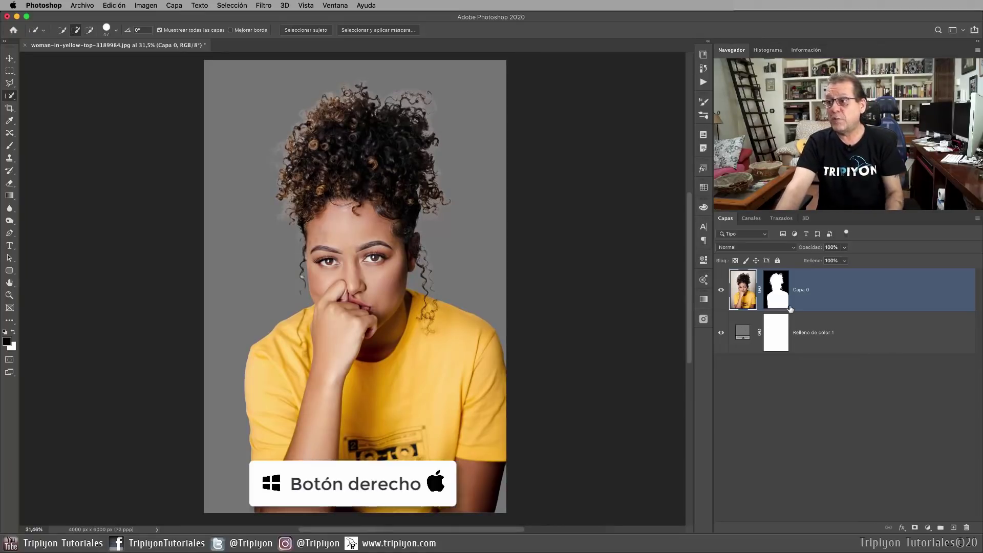
pyautogui.rightClick(777, 296)
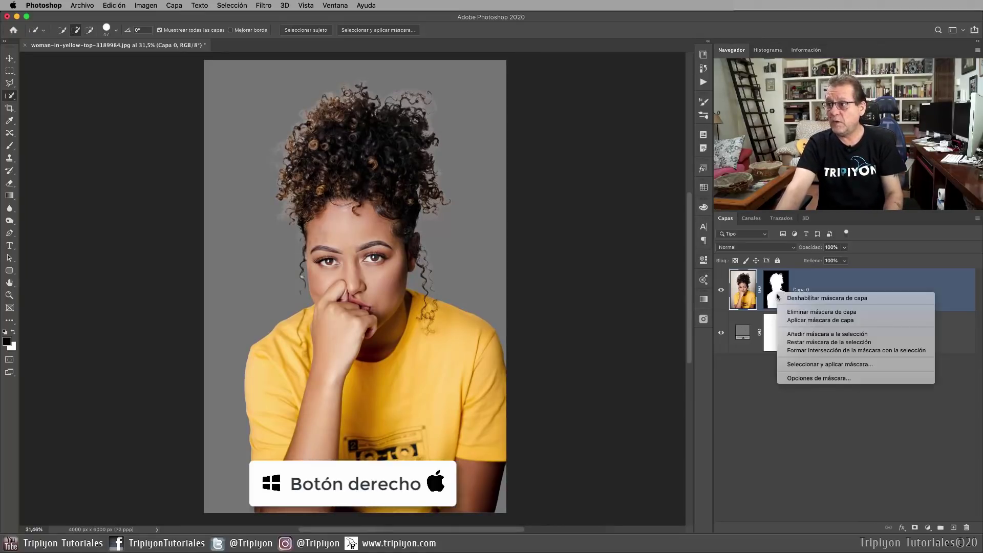
pyautogui.click(830, 317)
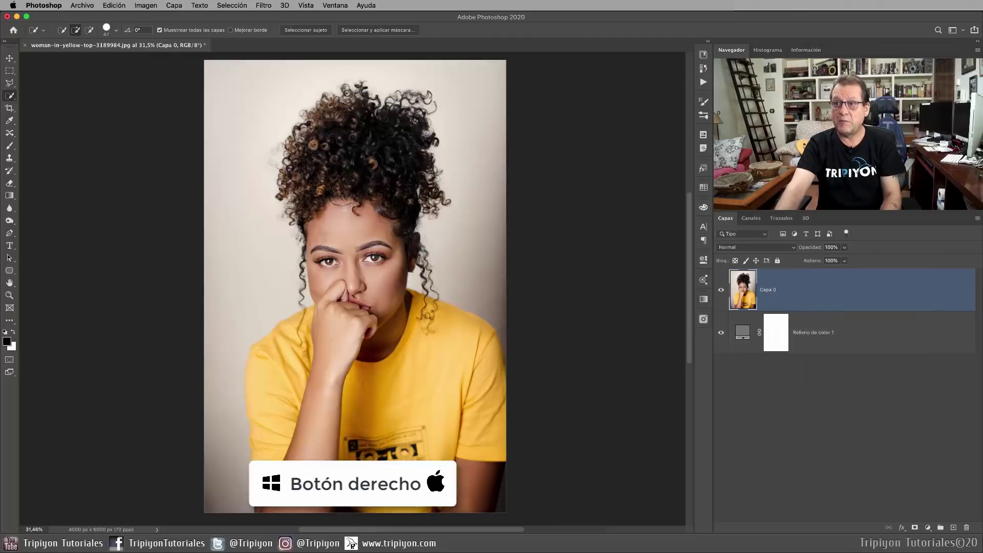
# - Remove the background with Eliminar fondo in Propiedades, close the panel, then delete that mask
pyautogui.click(704, 260)
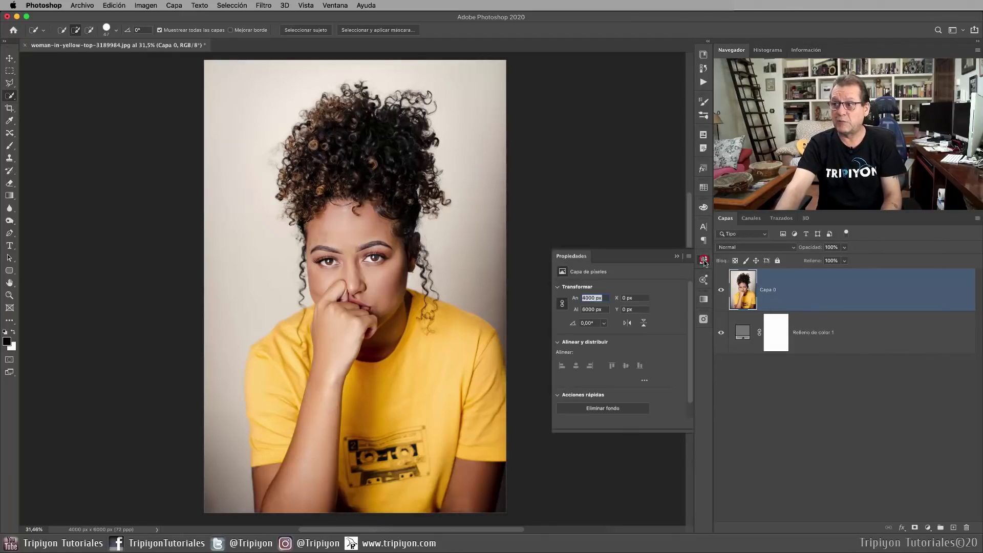
pyautogui.click(343, 6)
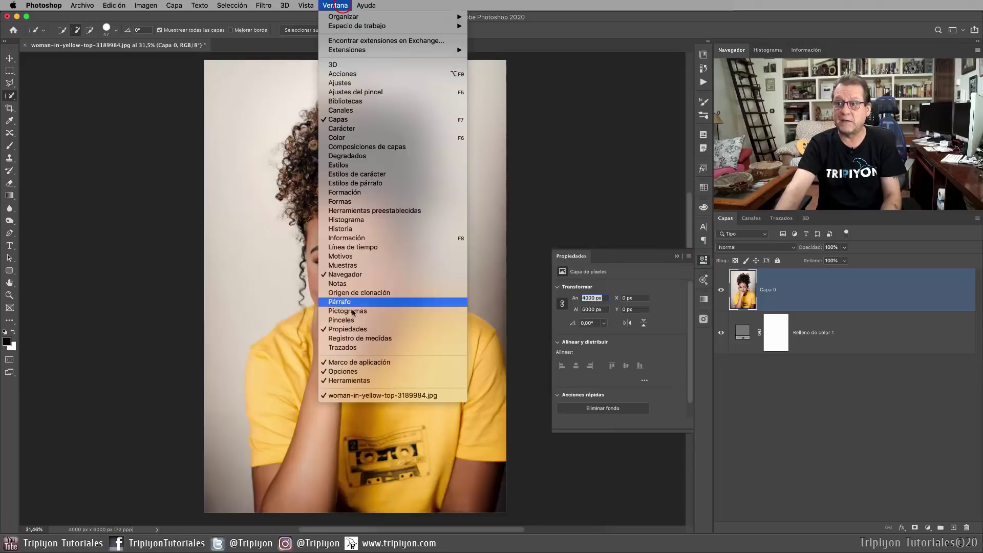
pyautogui.click(329, 6)
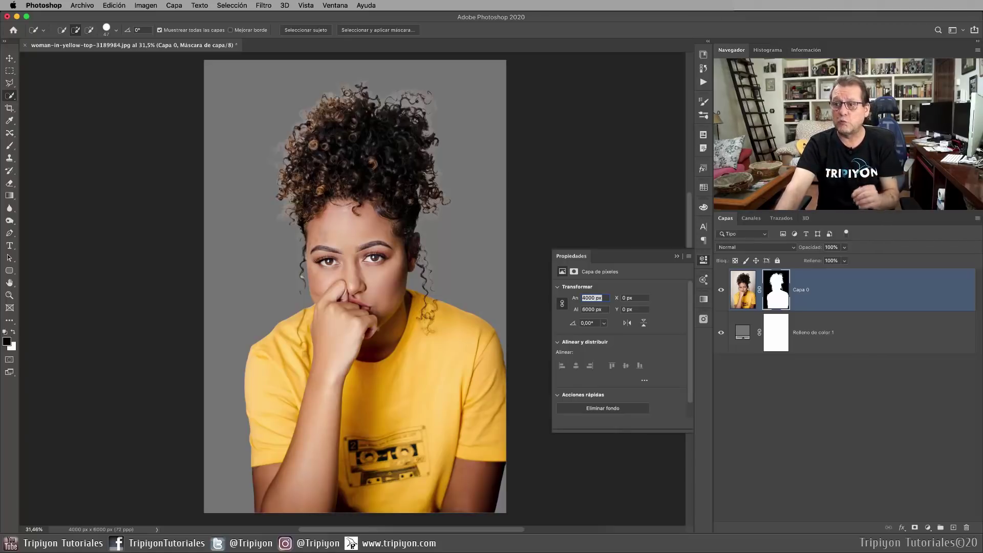
pyautogui.click(703, 261)
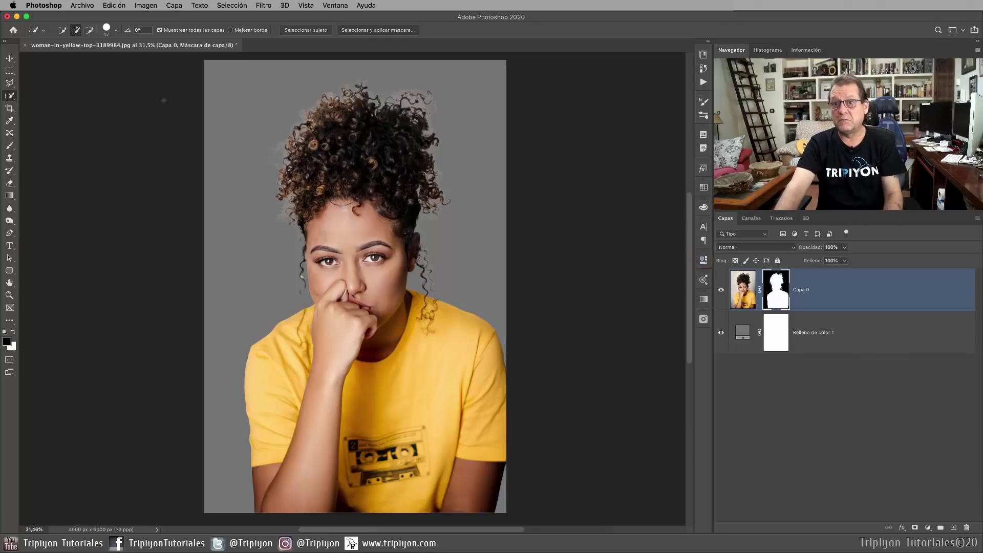
pyautogui.rightClick(775, 293)
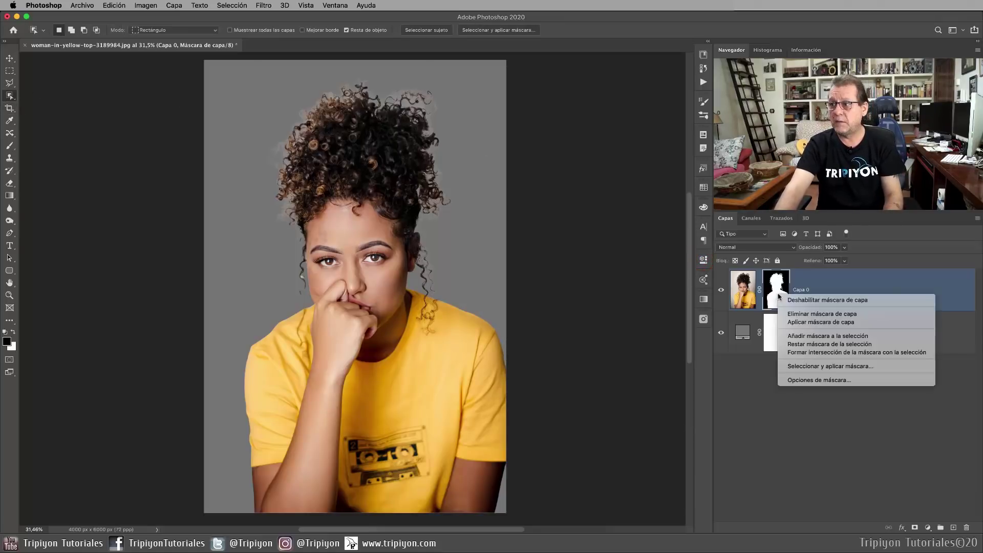
pyautogui.click(804, 311)
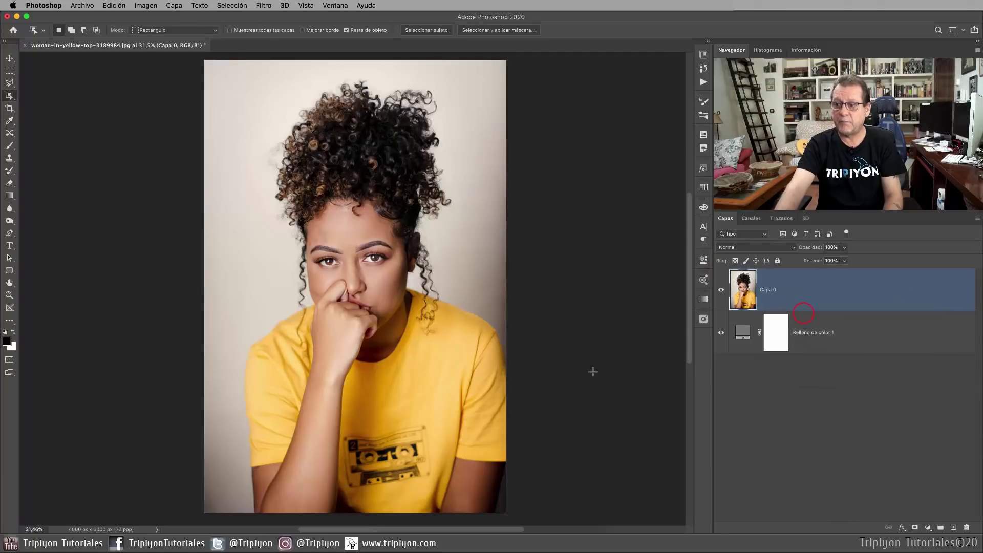
# - Drag a rectangular marquee from lower right to upper left over almost the whole photo
pyautogui.moveTo(380, 481); pyautogui.dragTo(232, 73)
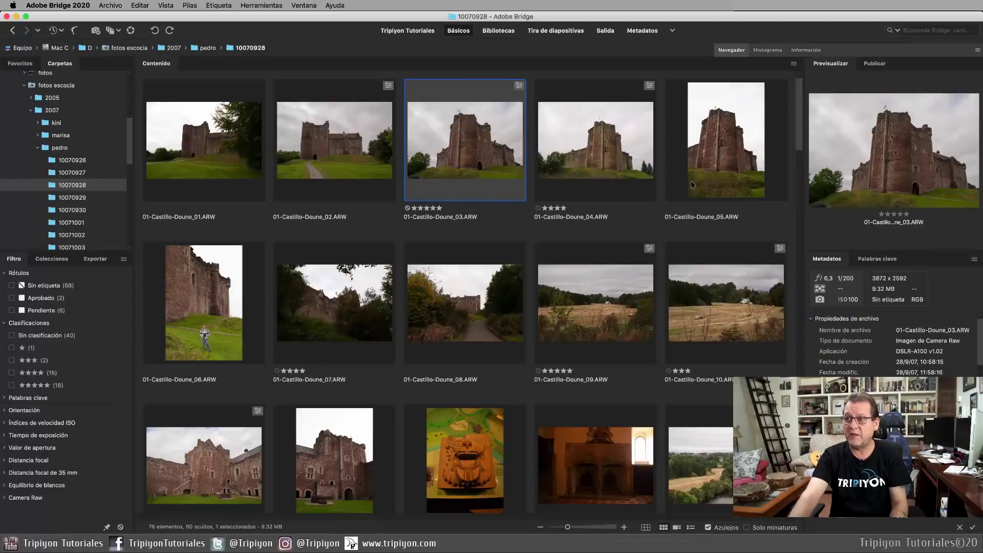
# - Select castle shot 03 and the river landscape raw photo in Bridge and open them in Camera Raw
pyautogui.keyDown('super'); pyautogui.click(623, 159); pyautogui.keyUp('super')
pyautogui.keyDown('super'); pyautogui.click(719, 150); pyautogui.keyUp('super')
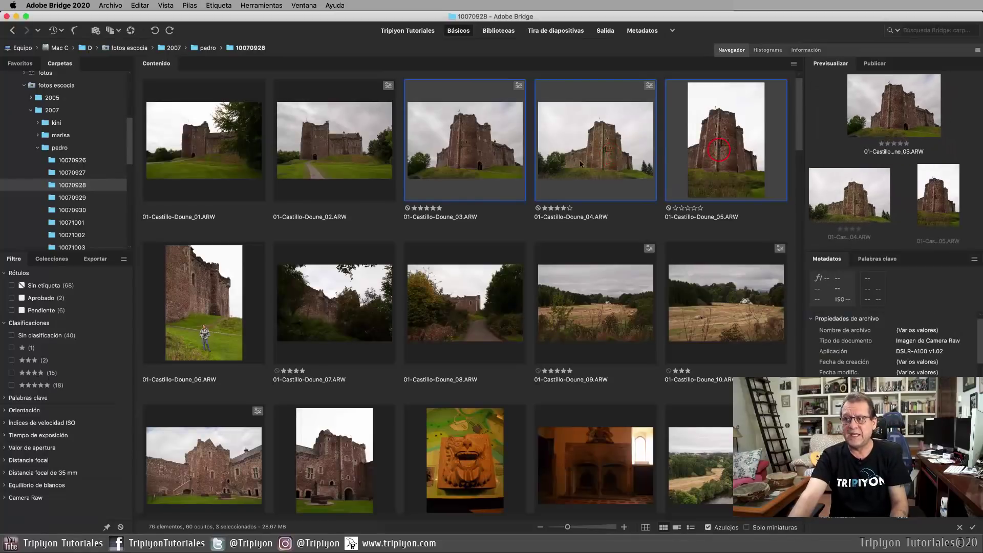
pyautogui.keyDown('super'); pyautogui.click(576, 172); pyautogui.keyUp('super')
pyautogui.keyDown('super'); pyautogui.click(708, 160); pyautogui.keyUp('super')
pyautogui.keyDown('super'); pyautogui.click(706, 461); pyautogui.keyUp('super')
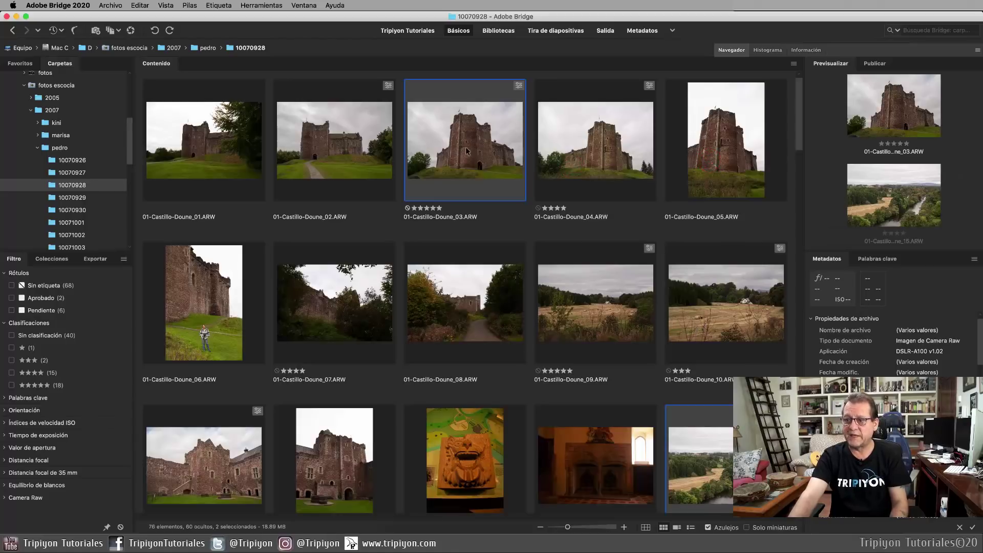
pyautogui.rightClick(444, 125)
pyautogui.click(490, 152)
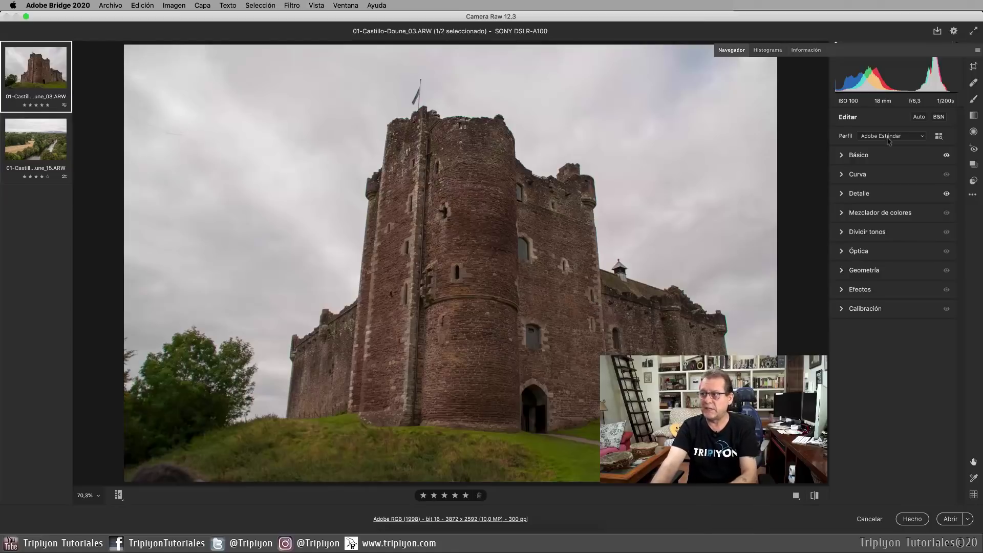
pyautogui.click(860, 158)
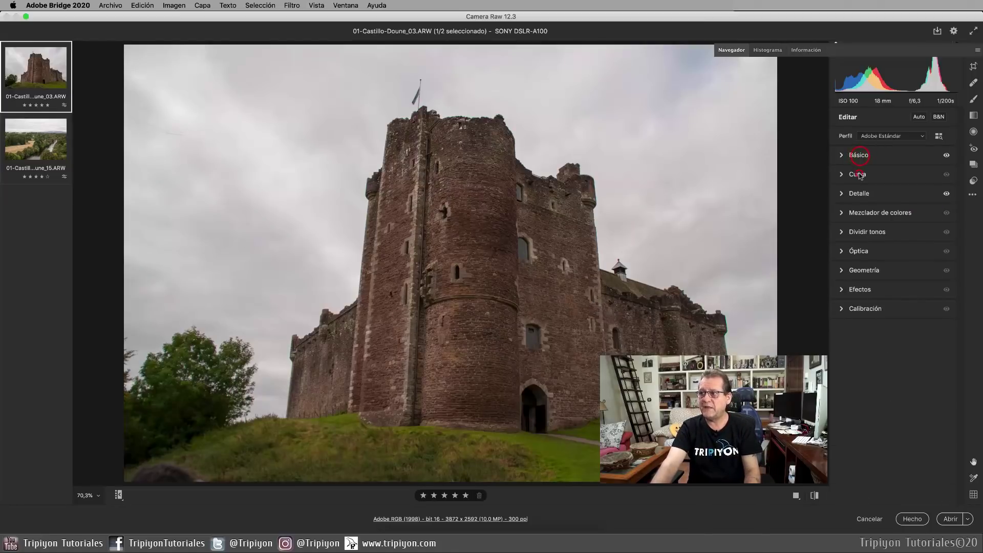
pyautogui.click(858, 175)
pyautogui.click(862, 195)
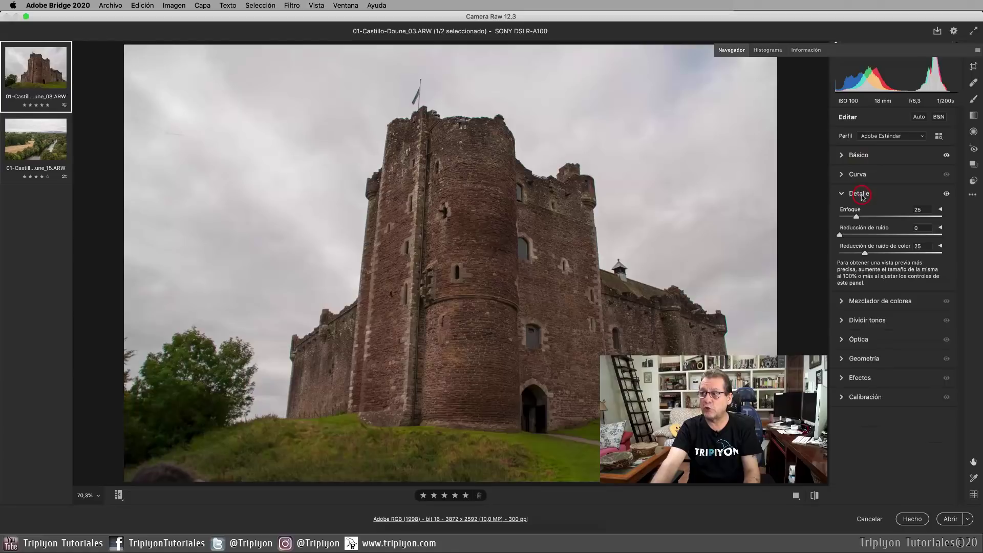
pyautogui.click(864, 196)
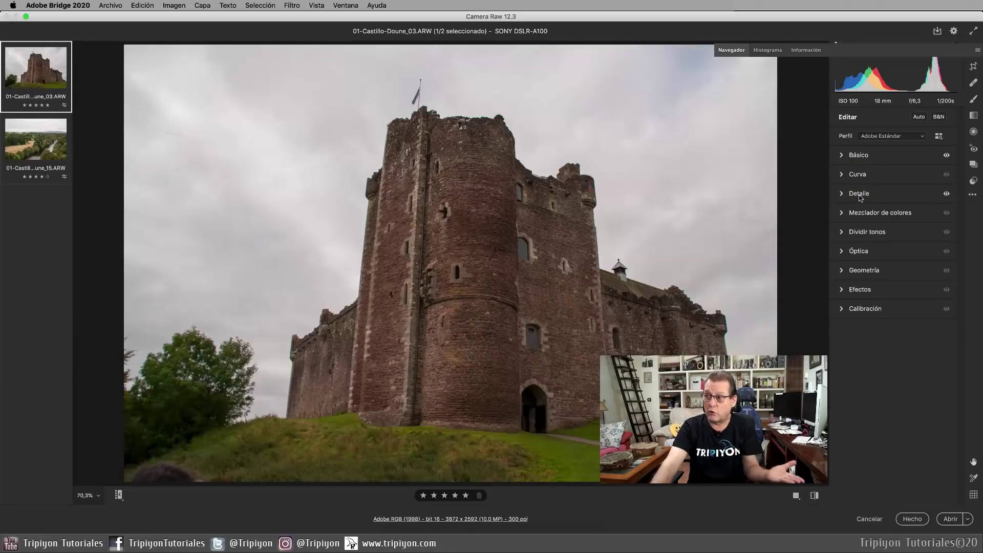
pyautogui.click(859, 197)
pyautogui.click(859, 196)
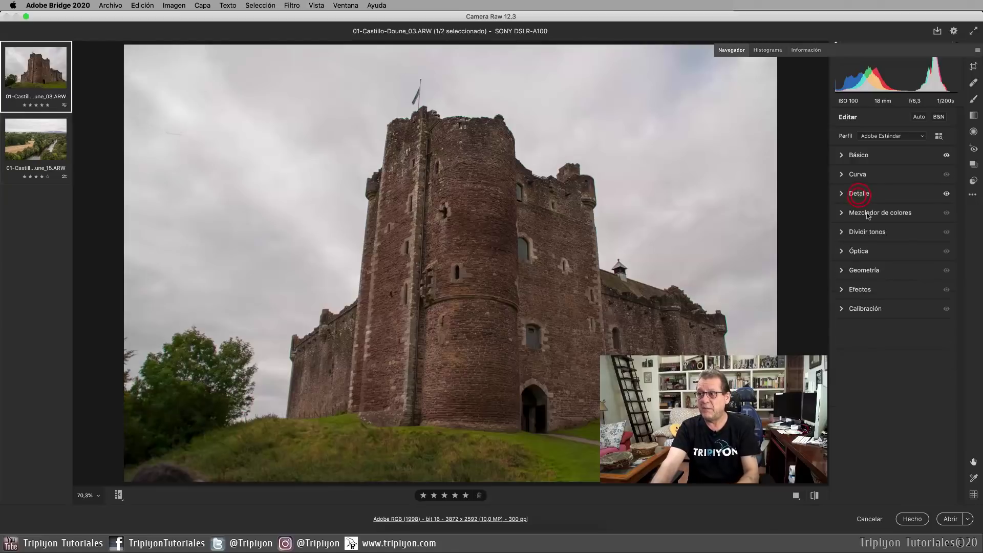
pyautogui.click(865, 212)
pyautogui.click(865, 231)
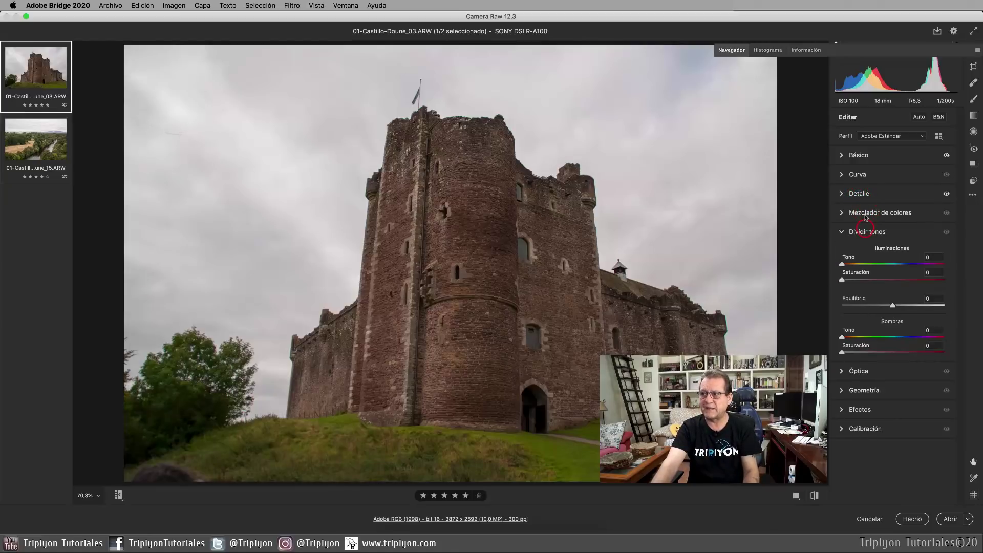
pyautogui.click(855, 231)
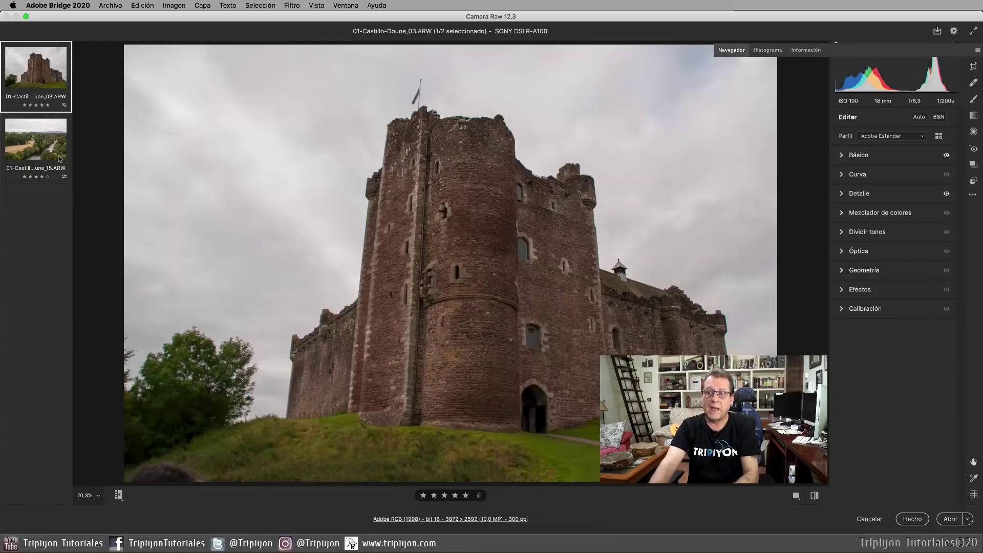
pyautogui.click(32, 150)
pyautogui.click(44, 77)
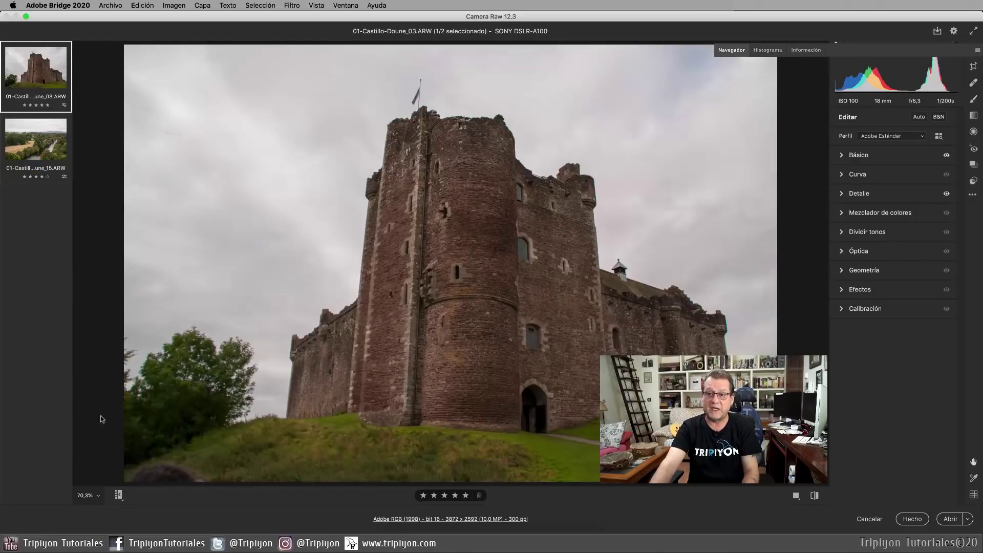
# - Hide and restore the filmstrip, trying the horizontal layout before returning to vertical
pyautogui.click(119, 494)
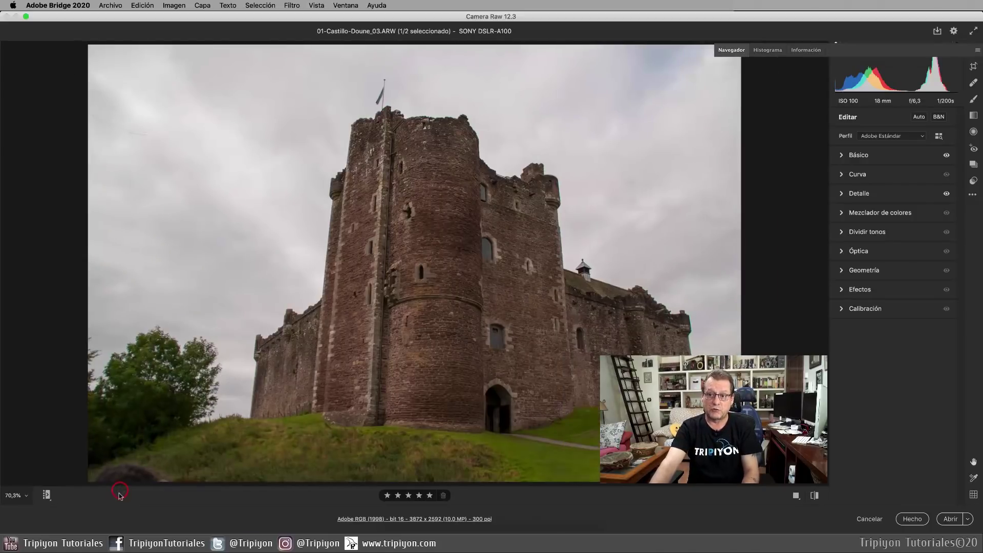
pyautogui.click(48, 496)
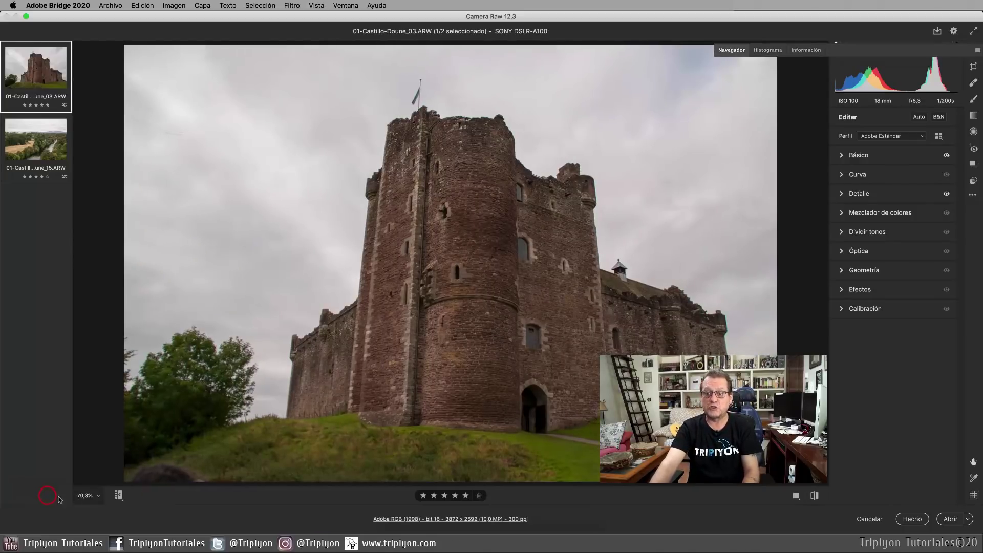
pyautogui.rightClick(118, 500)
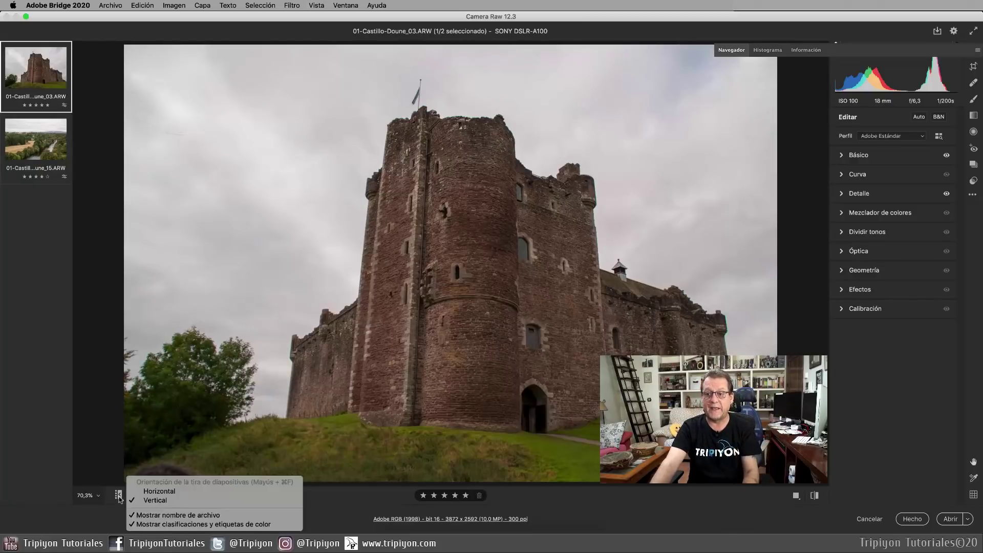
pyautogui.click(149, 492)
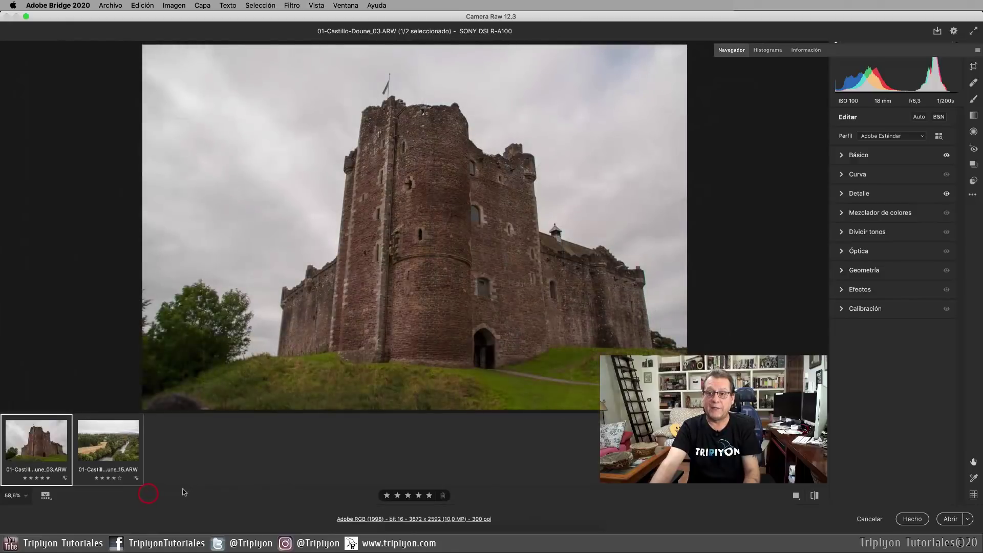
pyautogui.rightClick(47, 499)
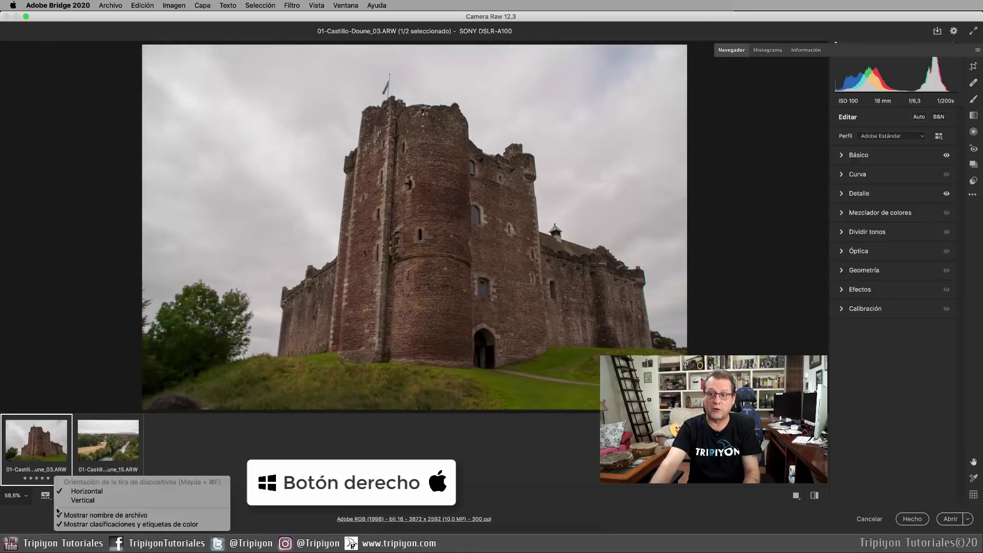
pyautogui.click(84, 500)
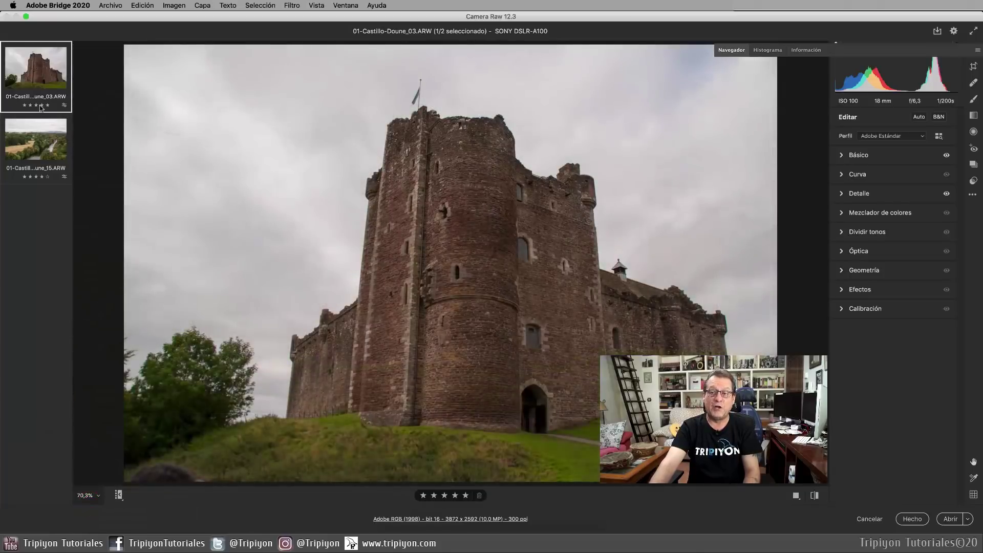
# - Hide file names and rating stars under the filmstrip thumbnails
pyautogui.rightClick(120, 498)
pyautogui.click(162, 514)
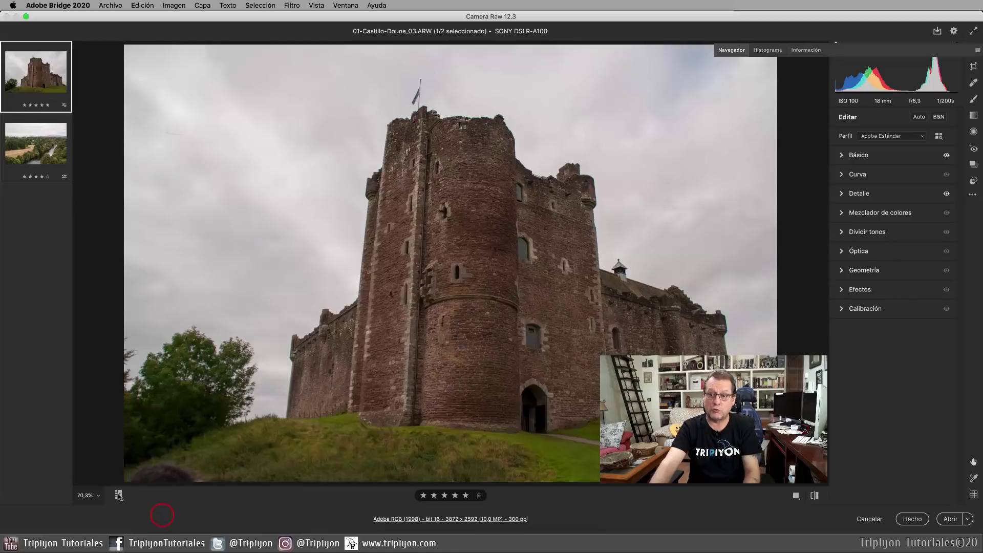
pyautogui.rightClick(119, 495)
pyautogui.click(144, 522)
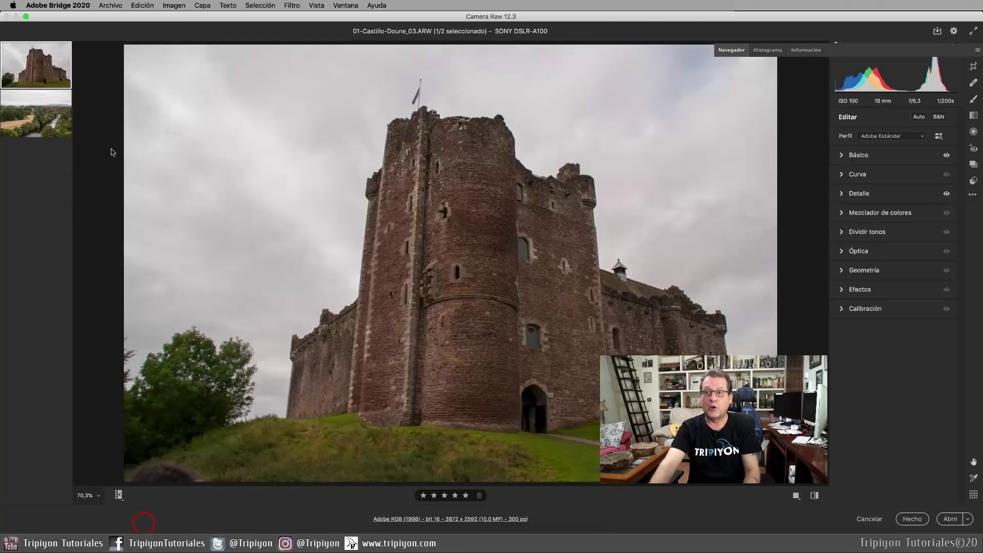
# - Switch to the river landscape photo and expand the Básico panel
pyautogui.click(39, 121)
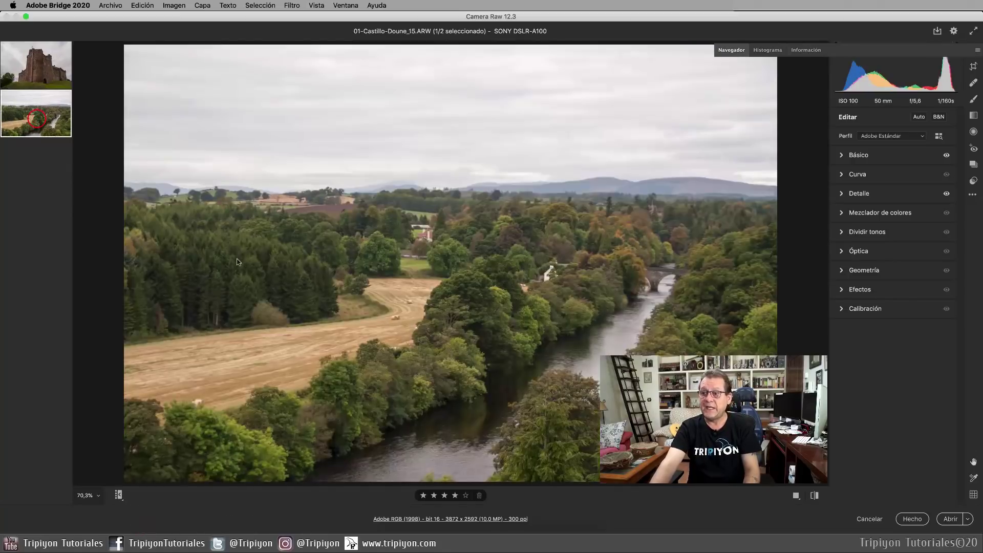
pyautogui.click(43, 75)
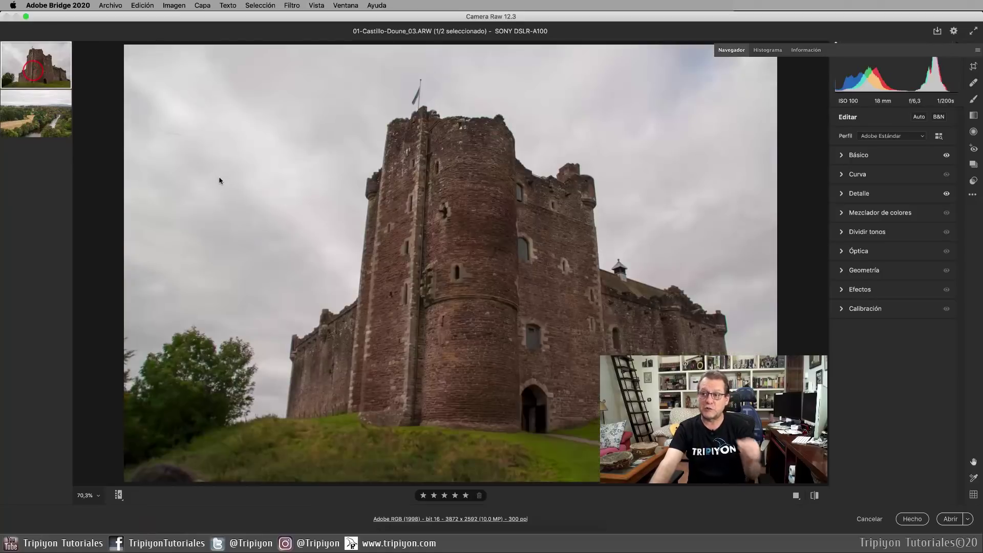
pyautogui.click(29, 122)
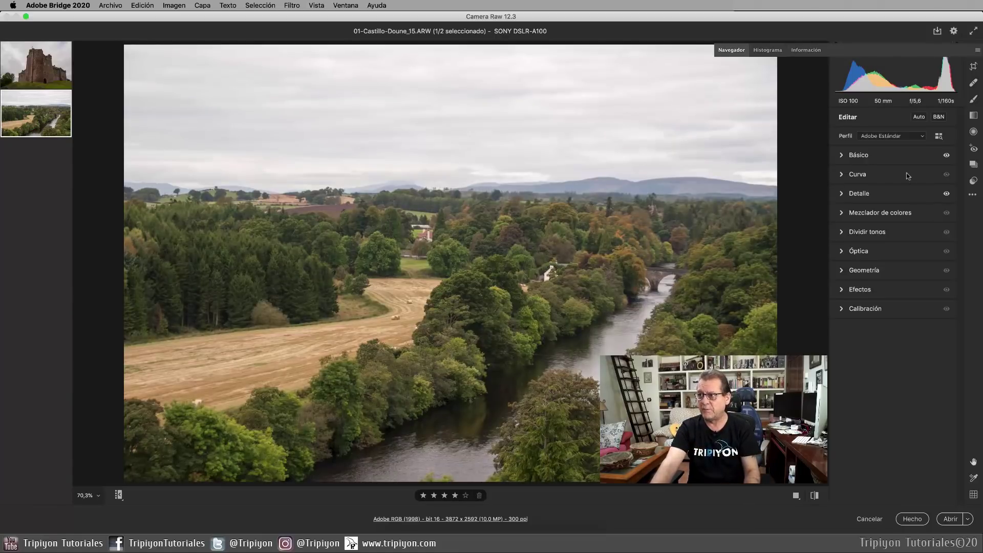
pyautogui.click(868, 155)
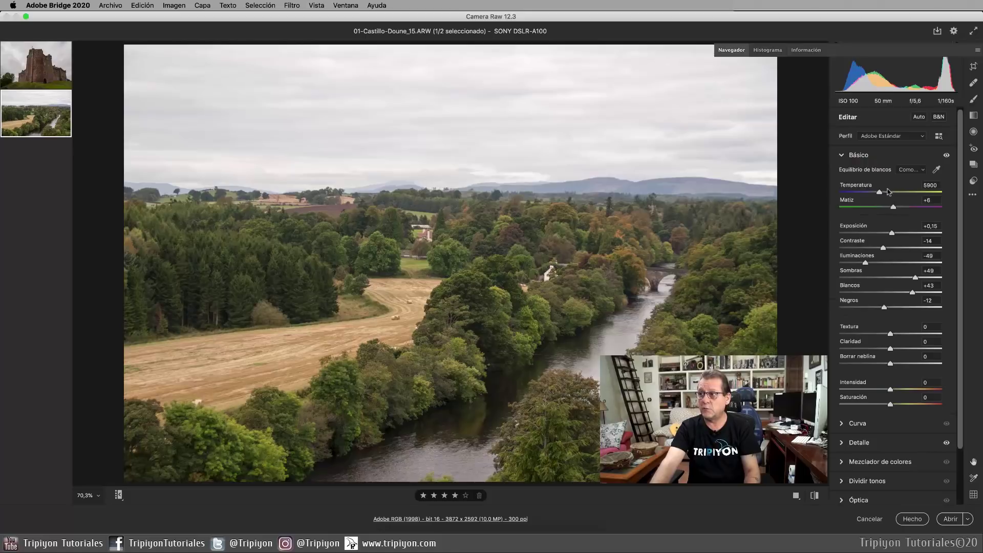
# - Set Temperatura 5500, Iluminaciones -81, Exposición +0,40, Saturación +24 and Negros -27
pyautogui.moveTo(880, 193); pyautogui.dragTo(875, 192)
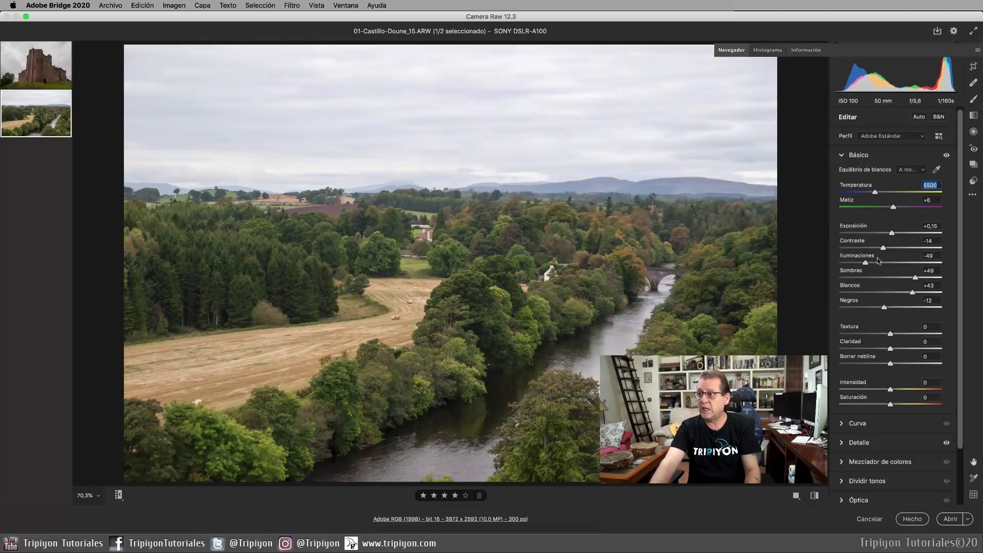
pyautogui.moveTo(866, 263); pyautogui.dragTo(849, 261)
pyautogui.moveTo(891, 233); pyautogui.dragTo(894, 233)
pyautogui.moveTo(890, 404); pyautogui.dragTo(902, 404)
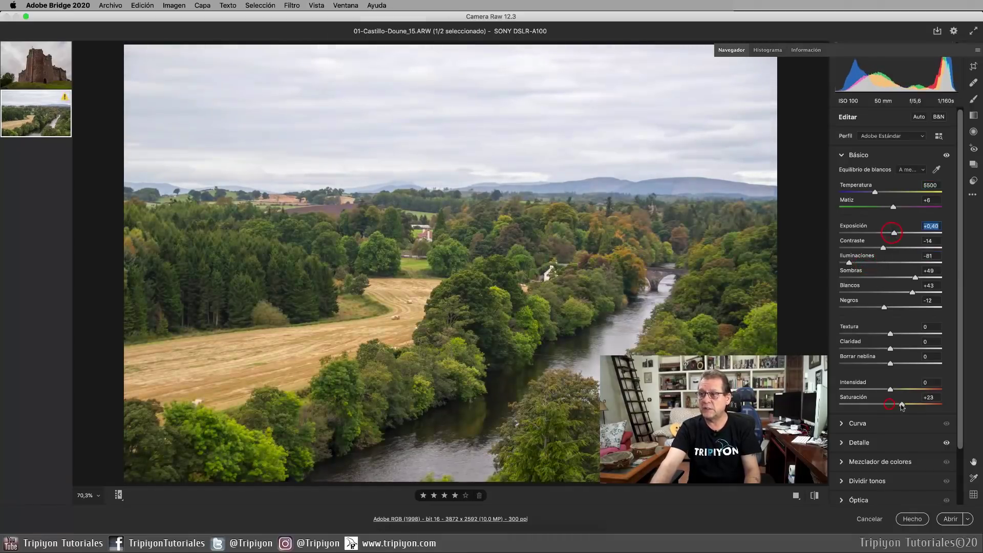
pyautogui.moveTo(884, 307); pyautogui.dragTo(876, 307)
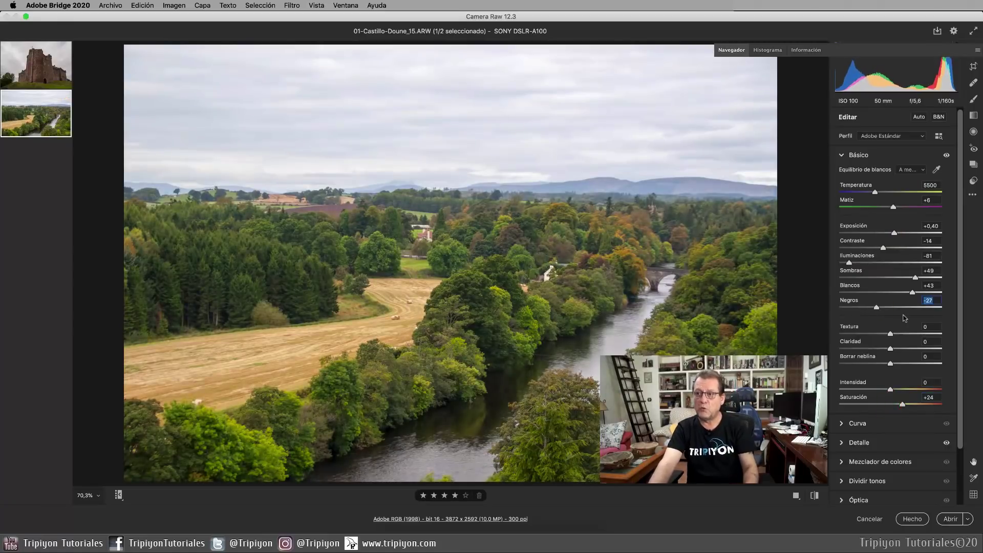
pyautogui.click(858, 155)
pyautogui.click(858, 174)
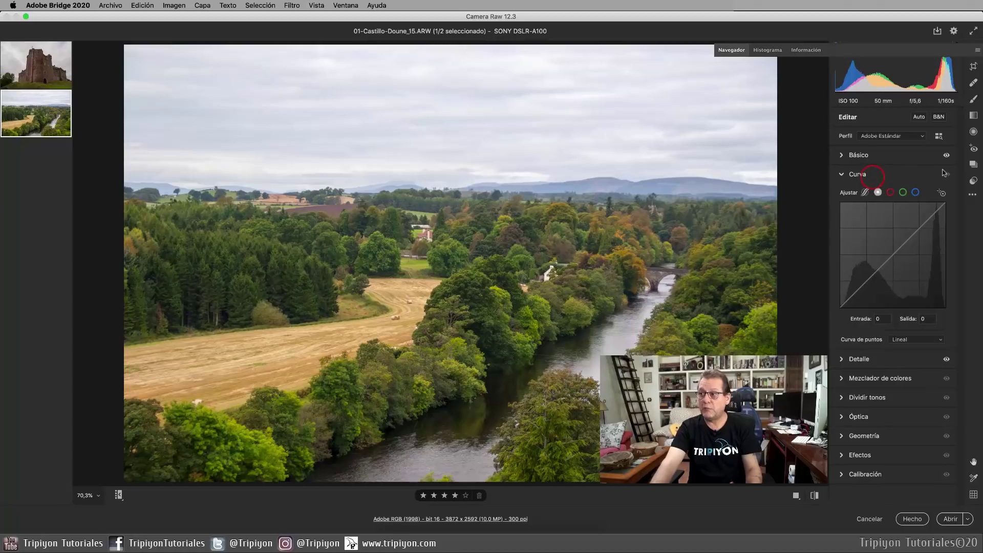
# - Add two points to the tone curve, one lifting the upper tones and one in the shadows
pyautogui.click(878, 193)
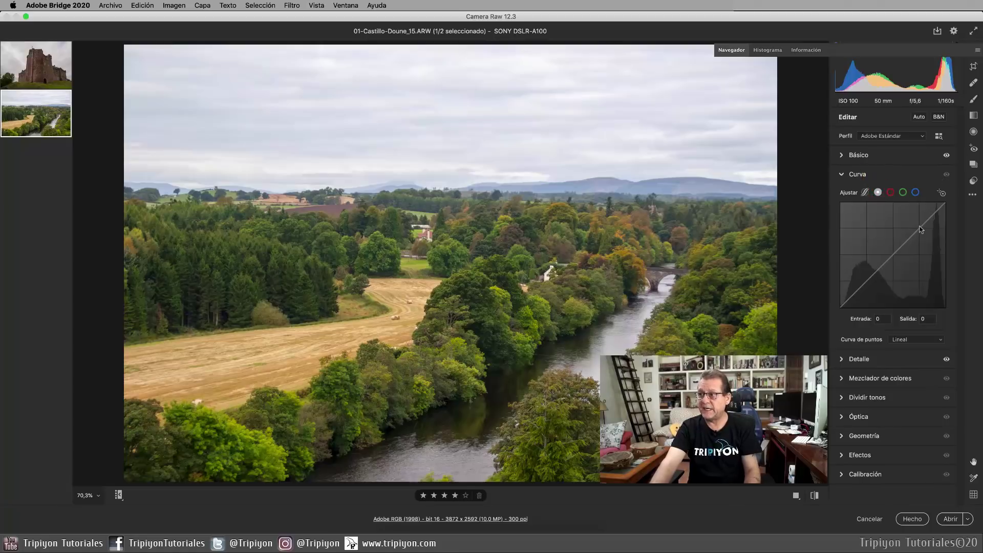
pyautogui.click(915, 227)
pyautogui.click(865, 279)
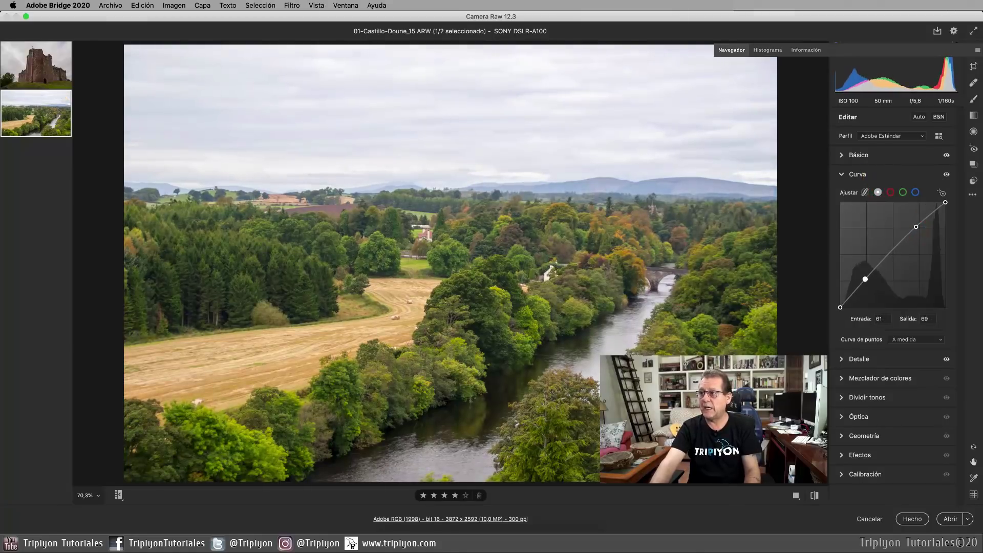
pyautogui.click(852, 175)
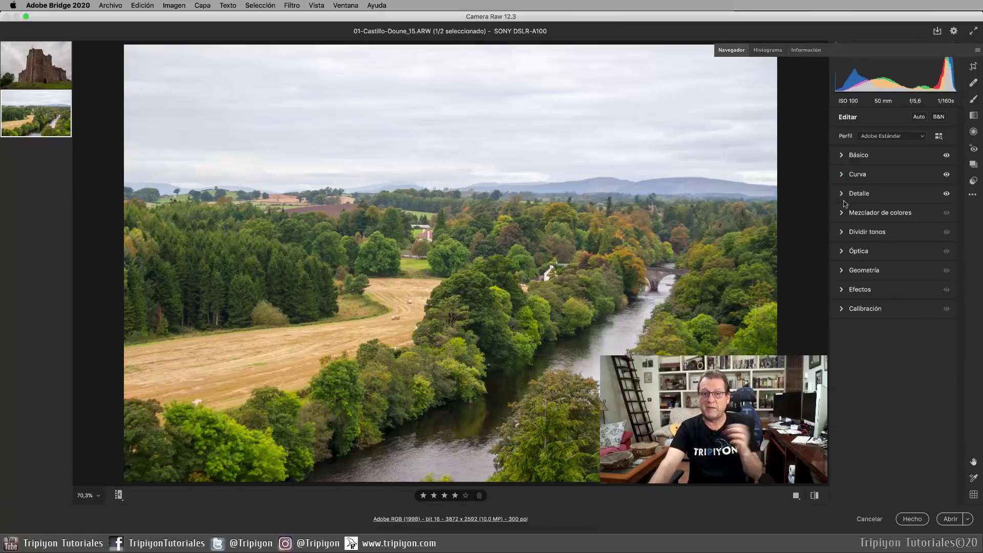
# - Toggle Básico and Curva visibility to compare, then Alt-reset the tone curve to default
pyautogui.click(946, 155)
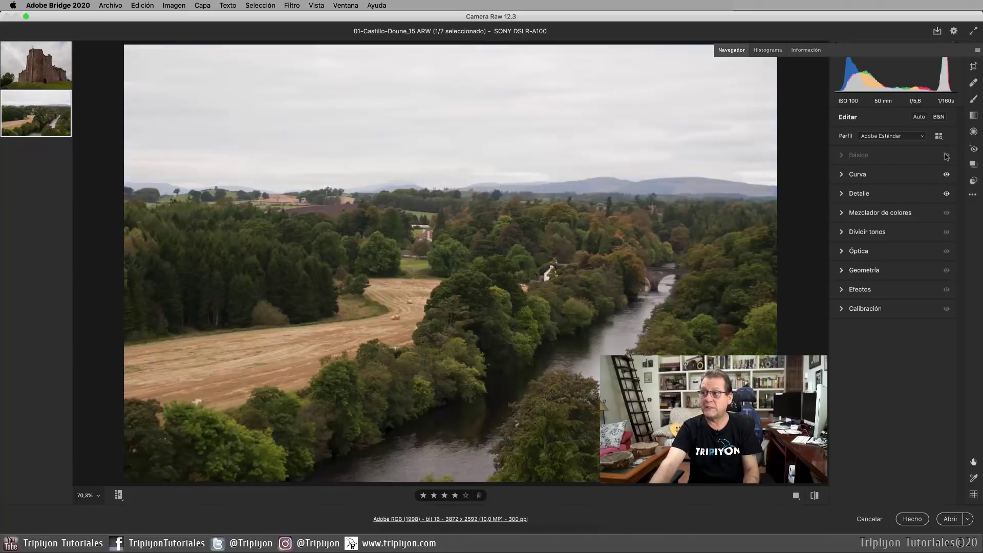
pyautogui.click(946, 155)
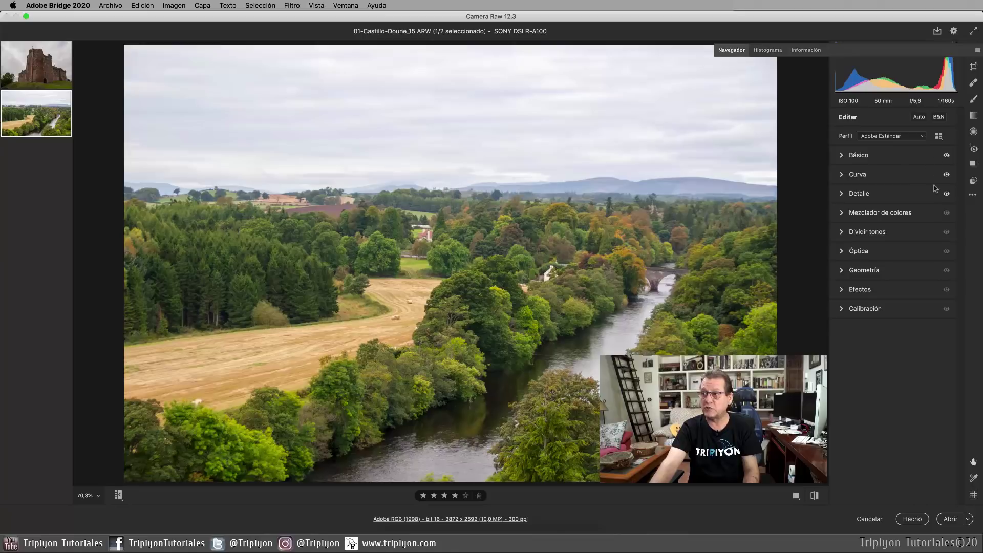
pyautogui.click(946, 174)
pyautogui.click(945, 174)
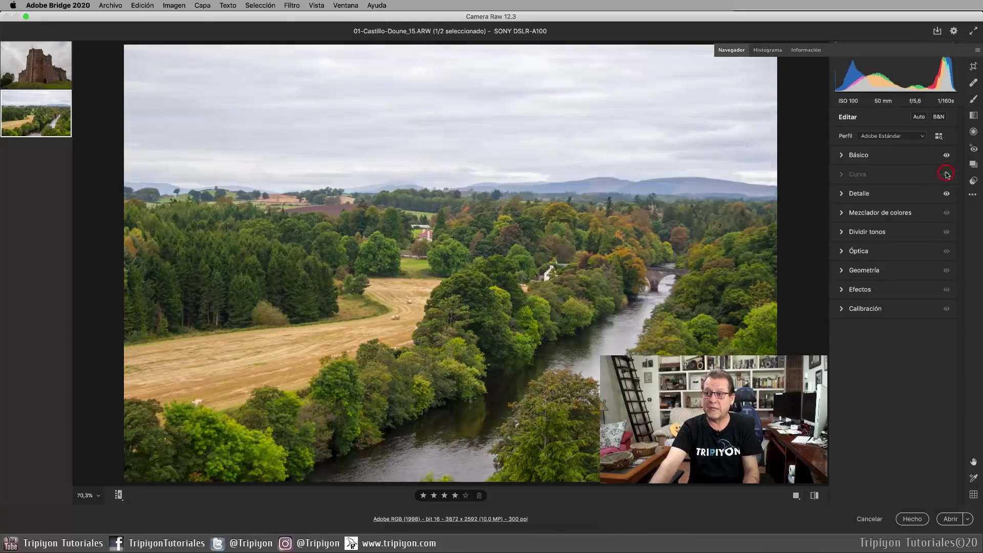
pyautogui.click(945, 174)
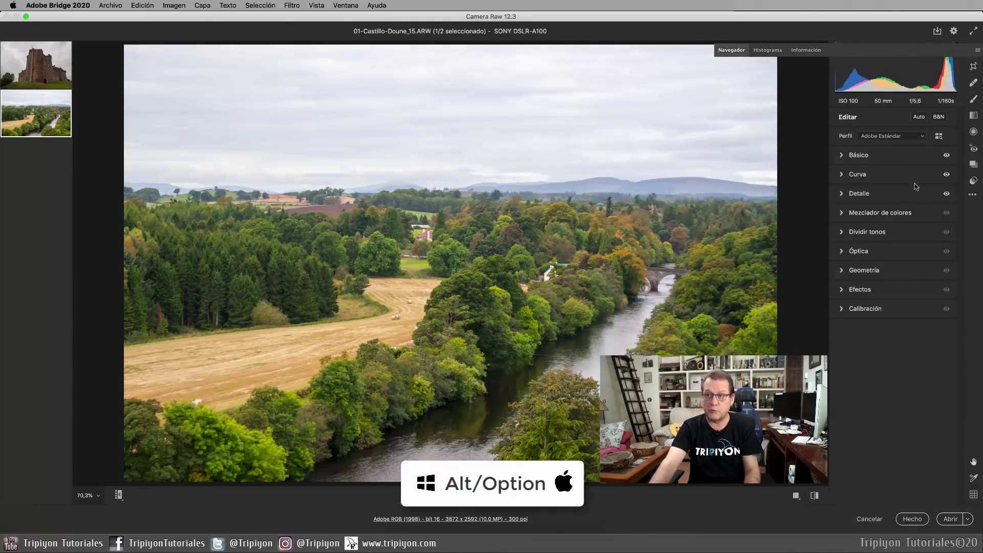
pyautogui.press('alt')
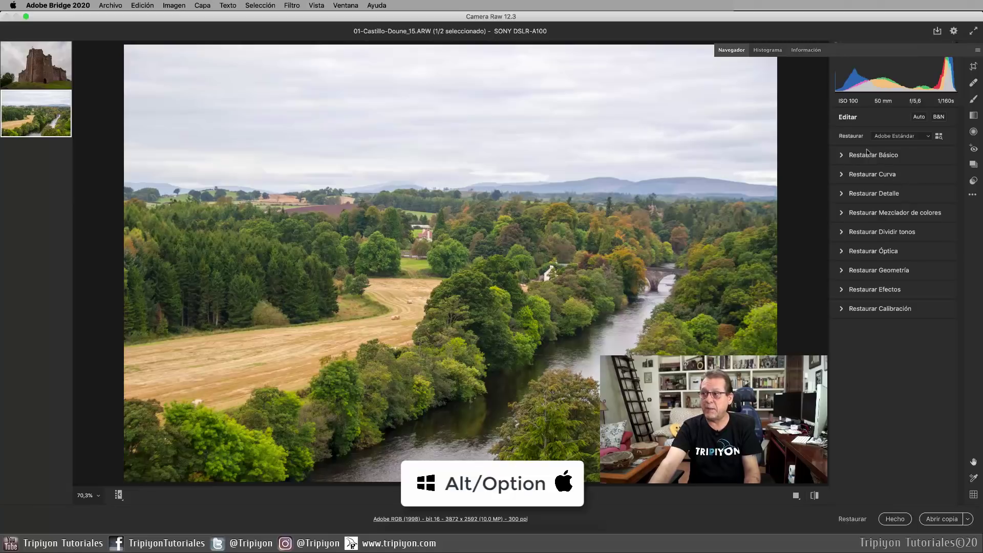
pyautogui.keyDown('alt'); pyautogui.click(887, 175); pyautogui.keyUp('alt')
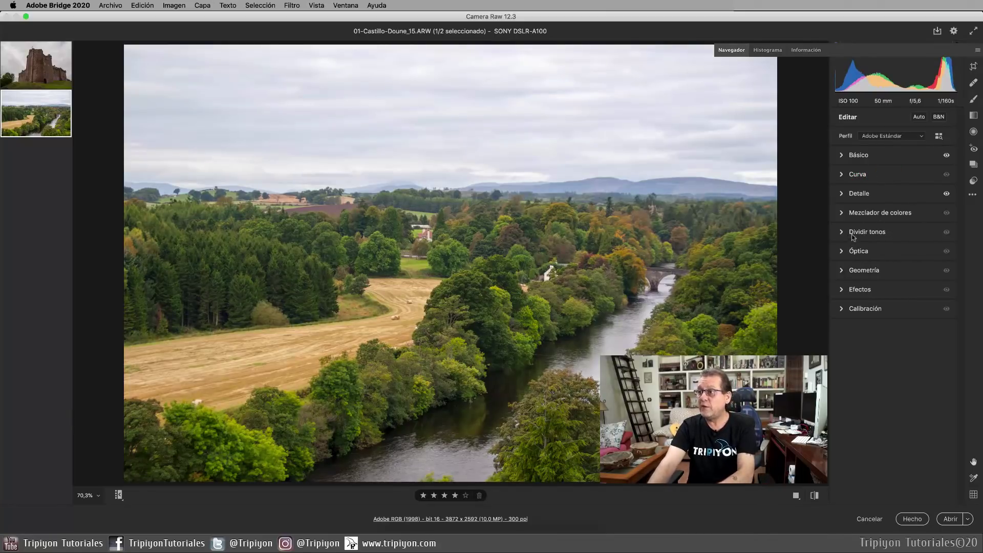
# - Open the colour mixer, try single-colour mode on orange and yellow, then return to HSL
pyautogui.click(840, 213)
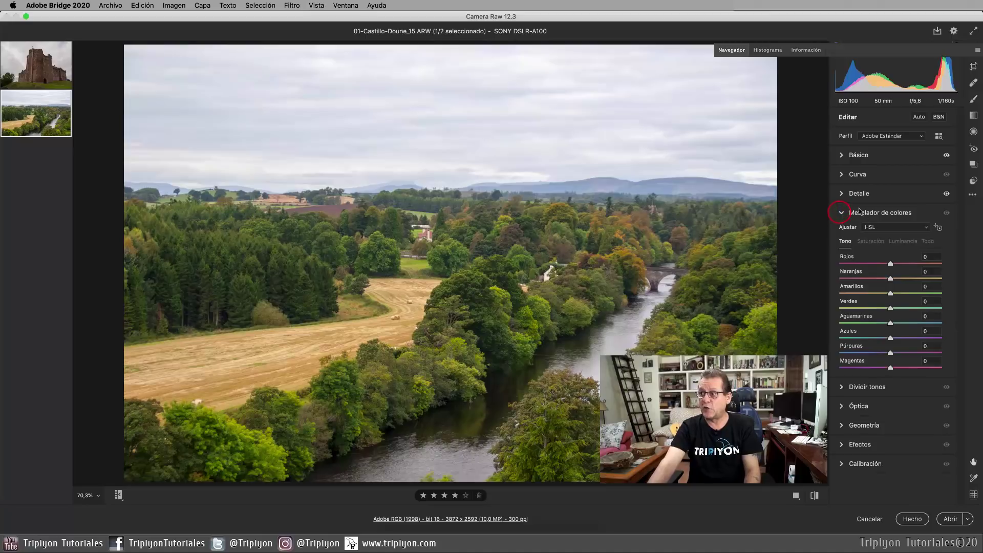
pyautogui.click(901, 230)
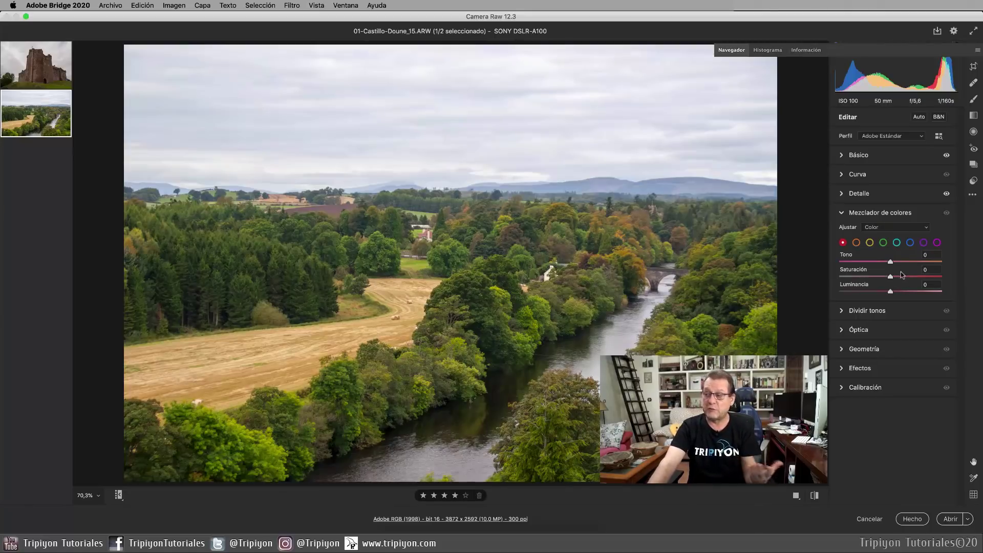
pyautogui.click(855, 242)
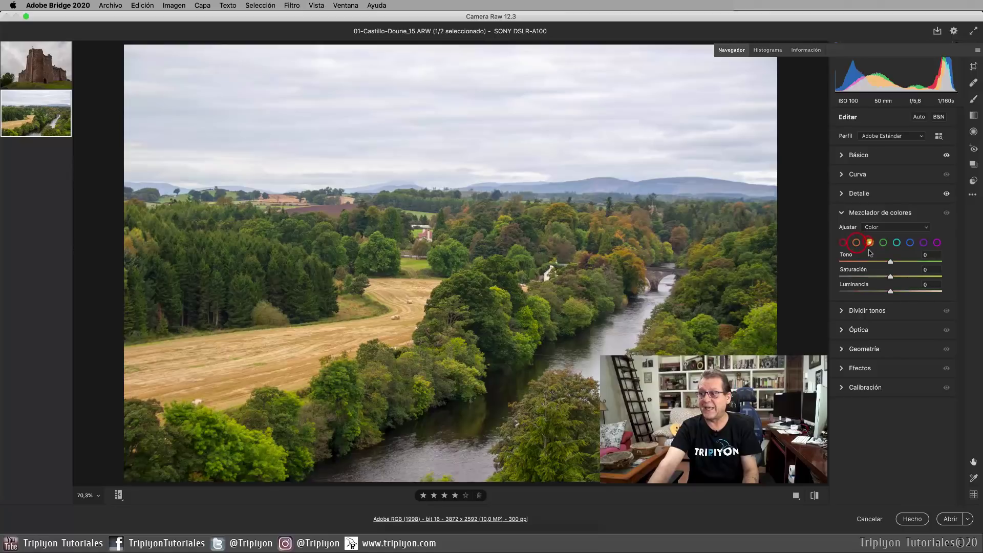
pyautogui.click(880, 227)
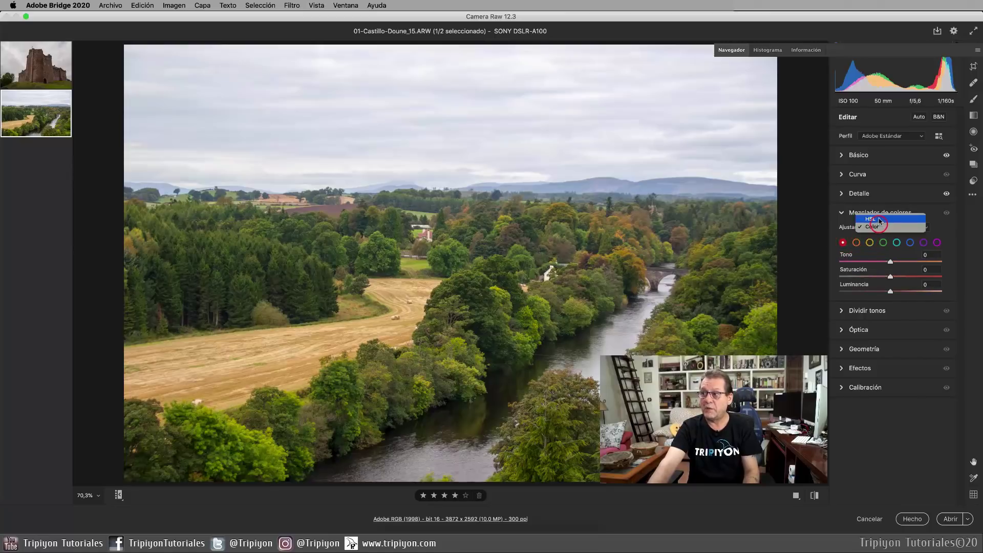
pyautogui.click(878, 221)
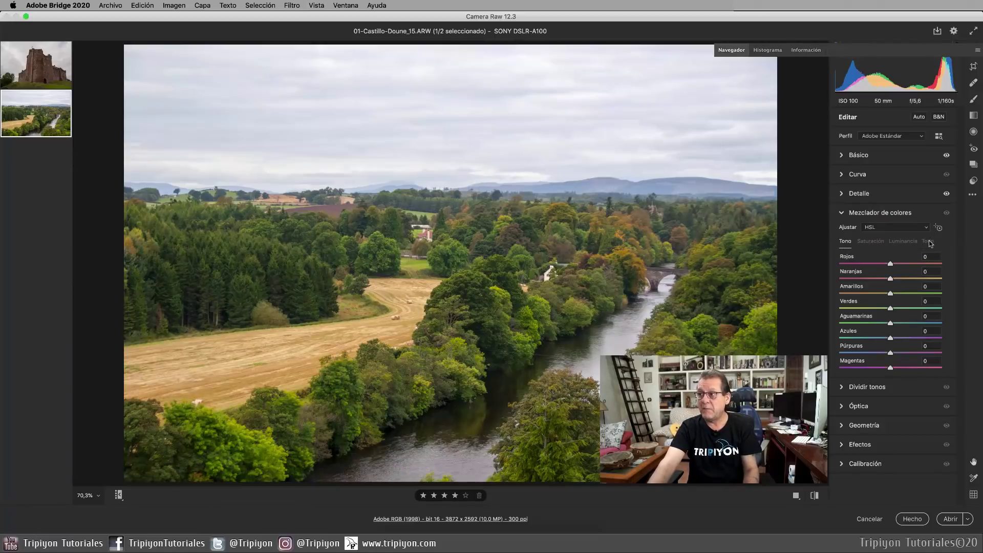
# - Review all HSL sliders under Todo, collapse the mixer, and switch to full-screen mode
pyautogui.click(927, 241)
pyautogui.scroll(-5, 960, 272)
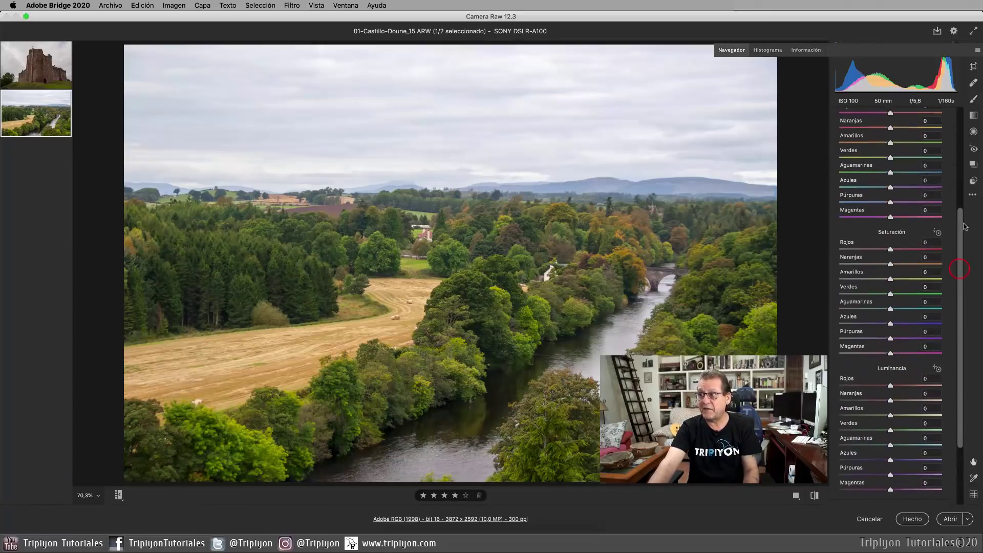
pyautogui.moveTo(961, 261); pyautogui.dragTo(969, 231)
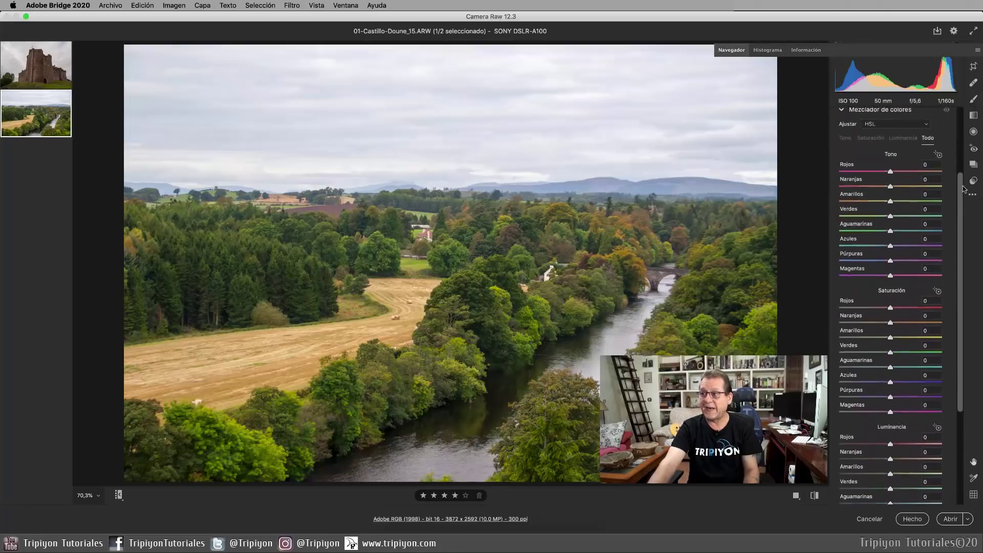
pyautogui.scroll(-1, 923, 194)
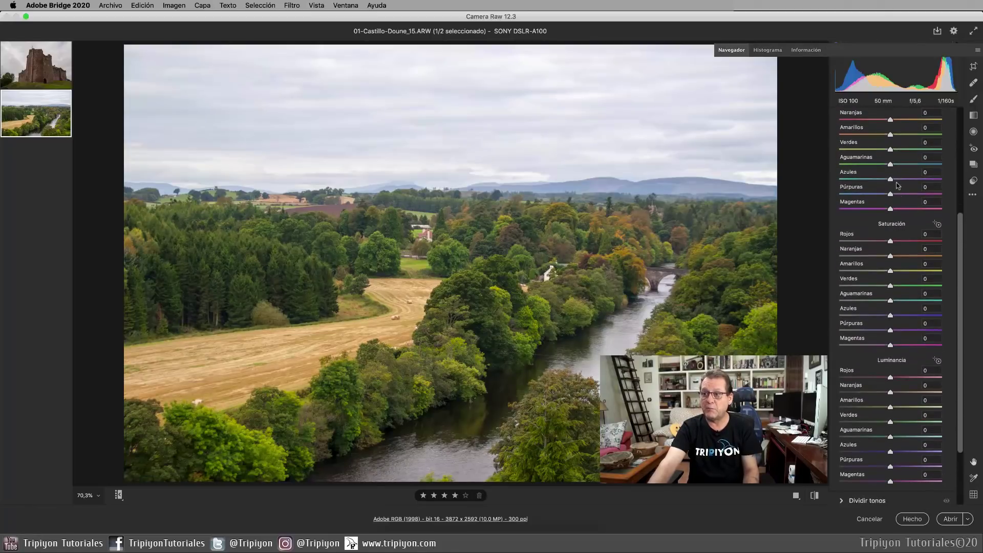
pyautogui.moveTo(960, 238); pyautogui.dragTo(900, 197)
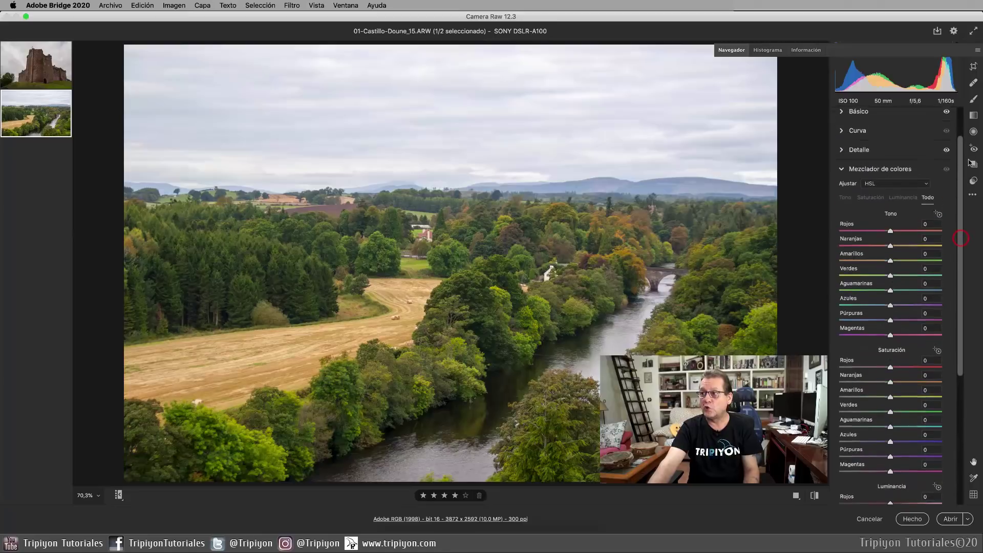
pyautogui.click(841, 171)
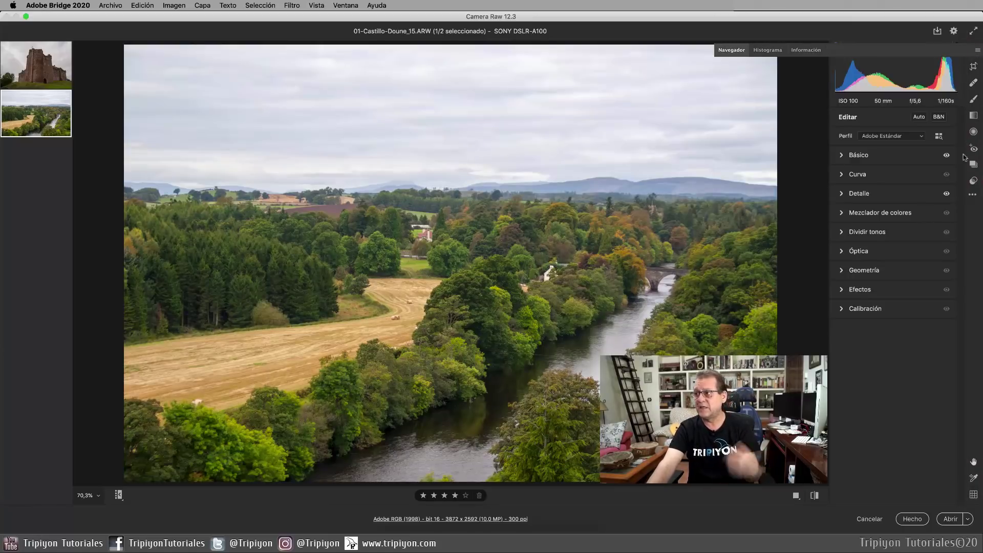
pyautogui.click(973, 32)
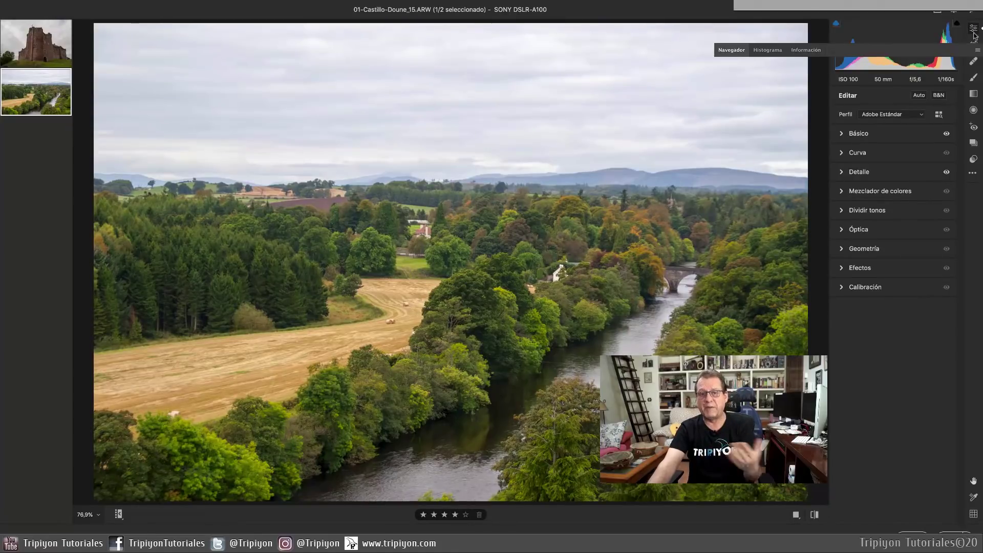
# - Paint the whole sky with the Adjustment Brush, showing the mask in red
pyautogui.click(972, 11)
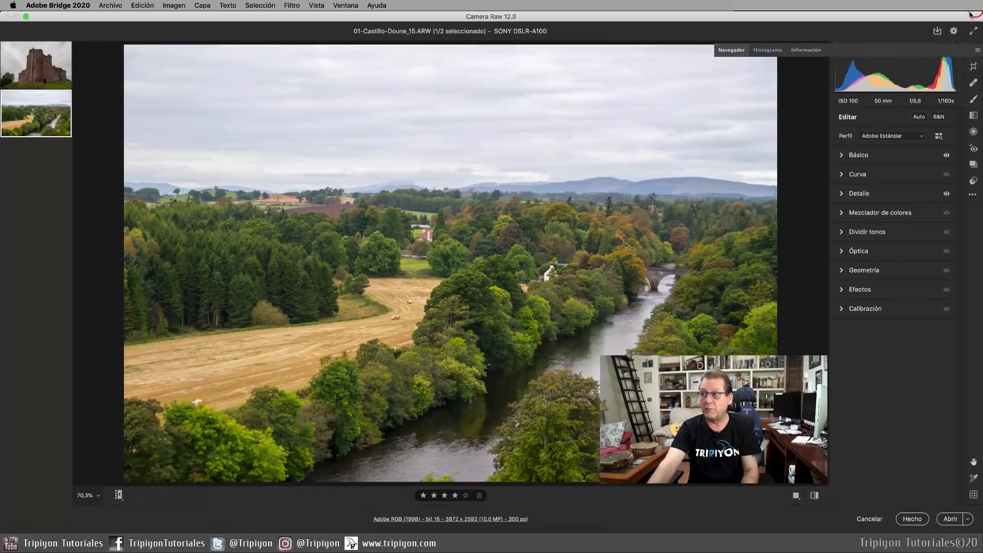
pyautogui.click(973, 100)
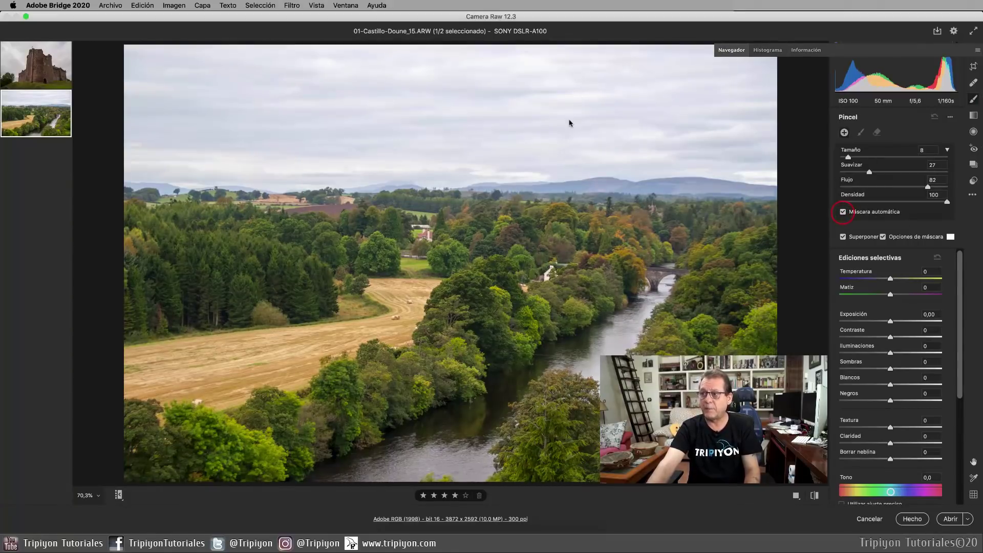
pyautogui.moveTo(332, 96); pyautogui.dragTo(330, 98)
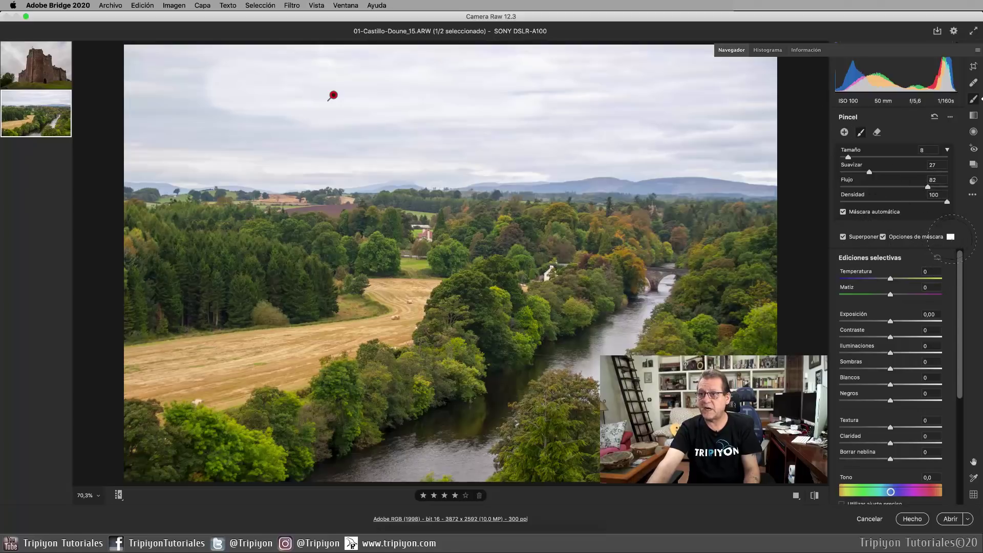
pyautogui.click(950, 236)
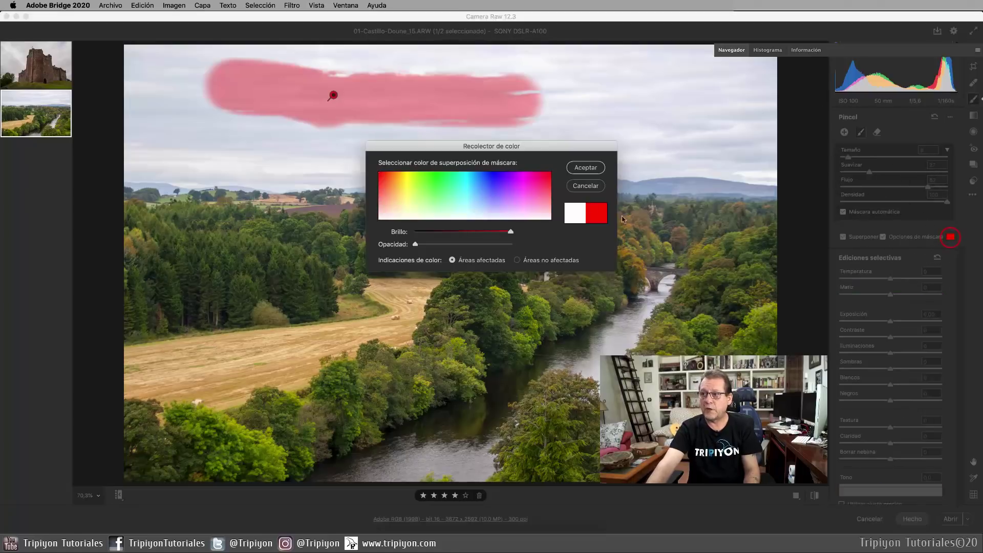
pyautogui.click(594, 171)
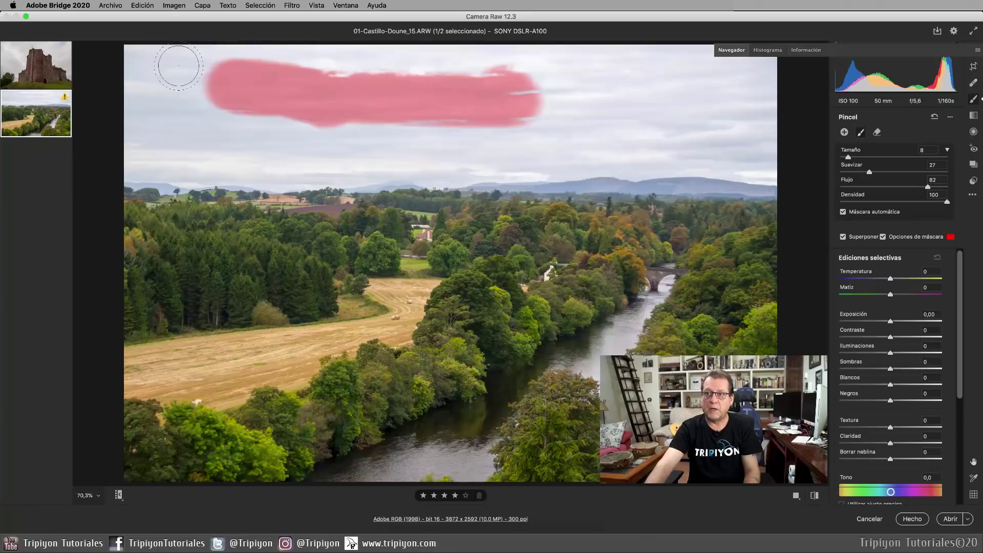
pyautogui.moveTo(563, 72)
pyautogui.mouseDown()
pyautogui.moveTo(145, 68)
pyautogui.moveTo(733, 160)
pyautogui.moveTo(169, 118)
pyautogui.mouseUp()
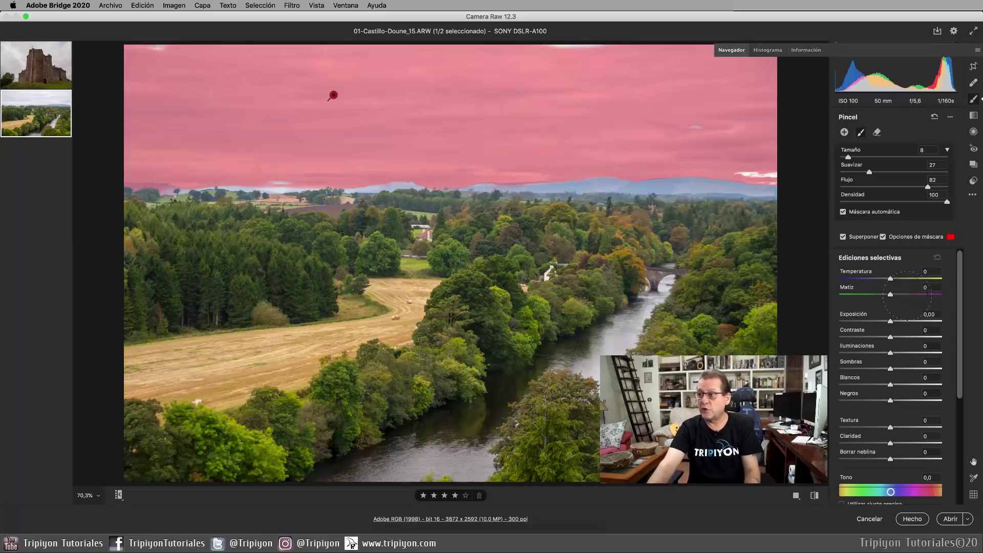
# - Hide the mask overlay and drag the Tono slider to shift the sky's hue
pyautogui.scroll(-5, 959, 297)
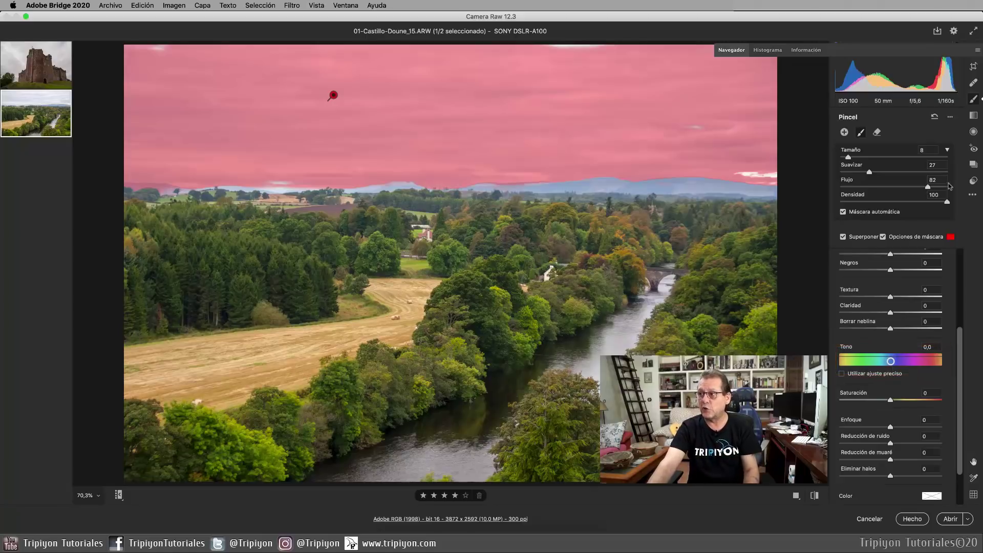
pyautogui.scroll(-2, 961, 320)
pyautogui.press('y')
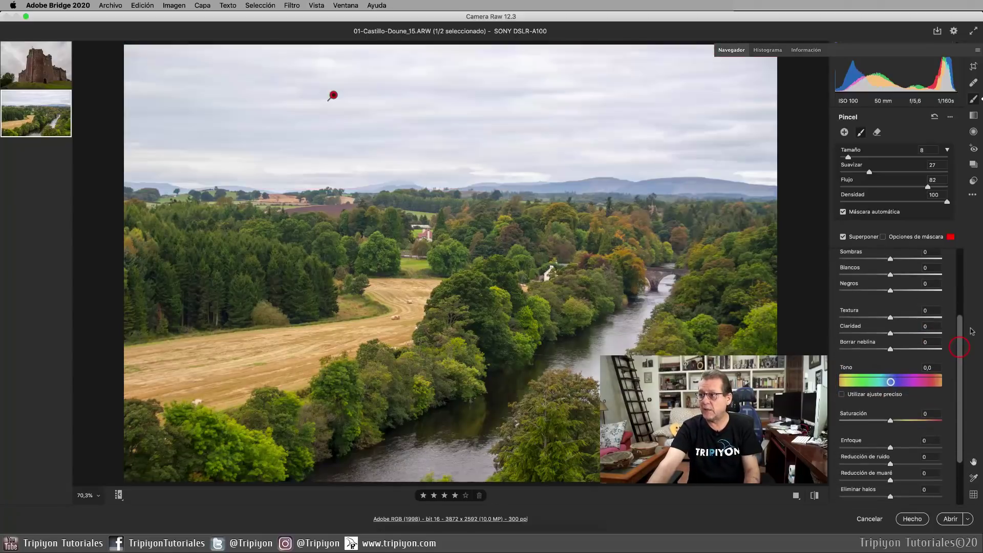
pyautogui.moveTo(961, 335); pyautogui.dragTo(964, 360)
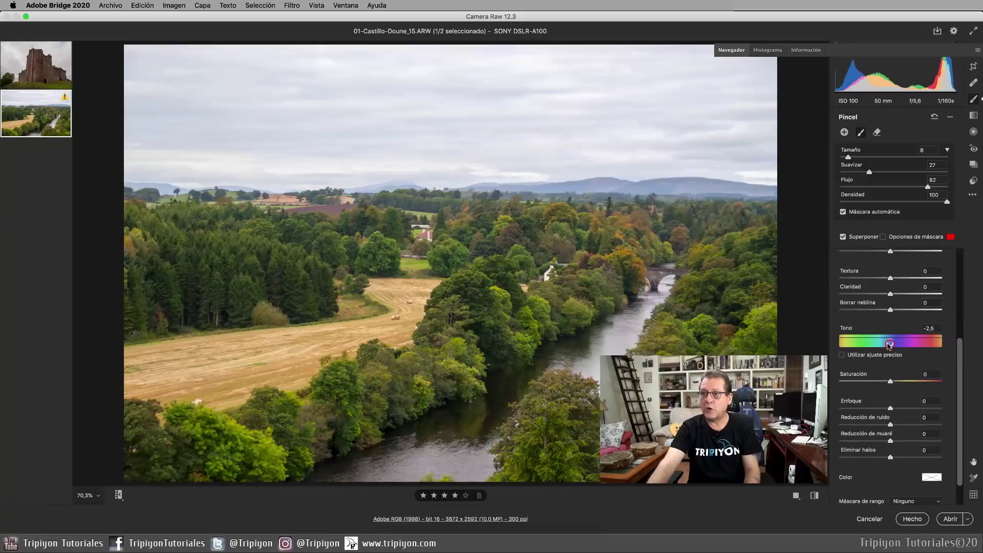
pyautogui.moveTo(888, 344)
pyautogui.mouseDown()
pyautogui.moveTo(931, 352)
pyautogui.moveTo(884, 343)
pyautogui.mouseUp()
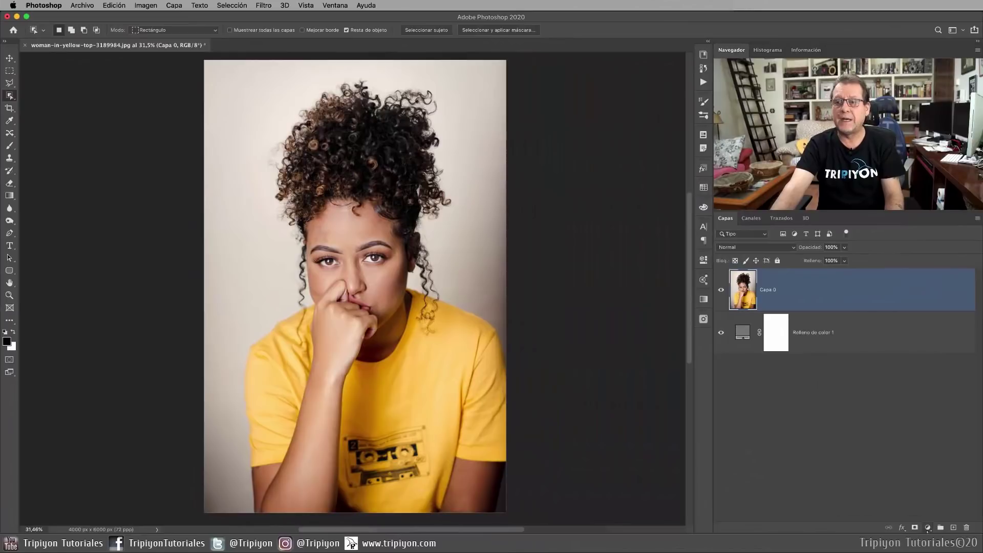
# - Add a Motivo pattern fill layer with Ángulo 0 and hide it
pyautogui.click(927, 527)
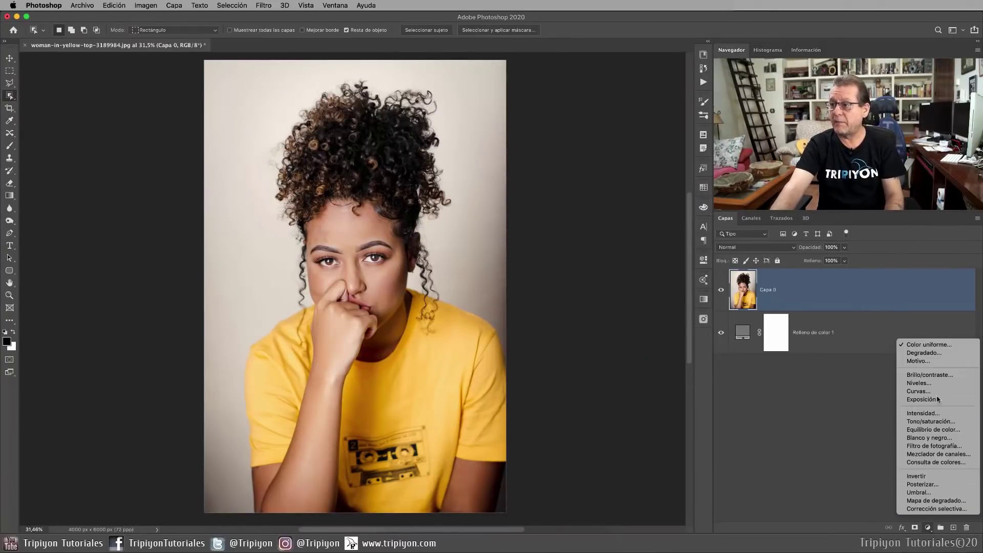
pyautogui.click(942, 361)
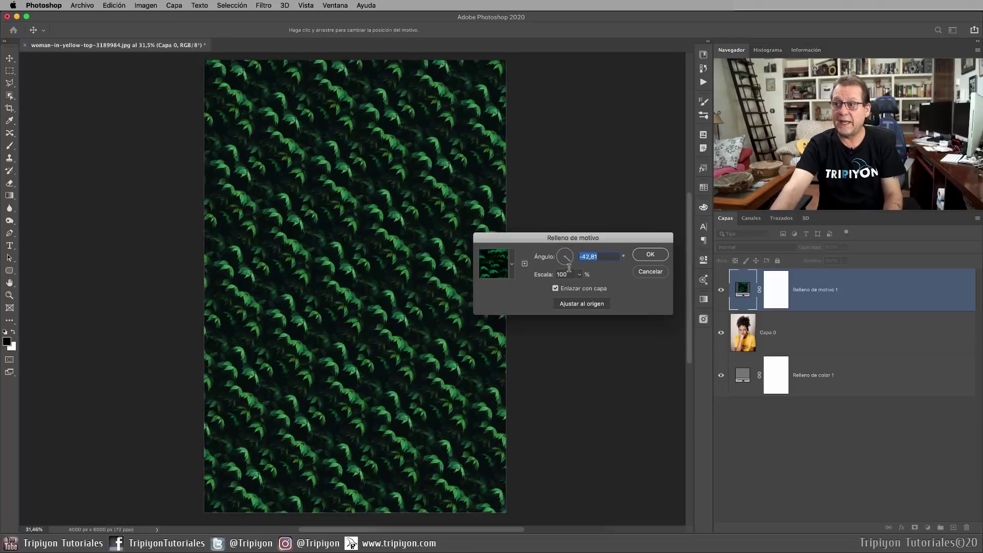
pyautogui.moveTo(570, 252); pyautogui.dragTo(569, 251)
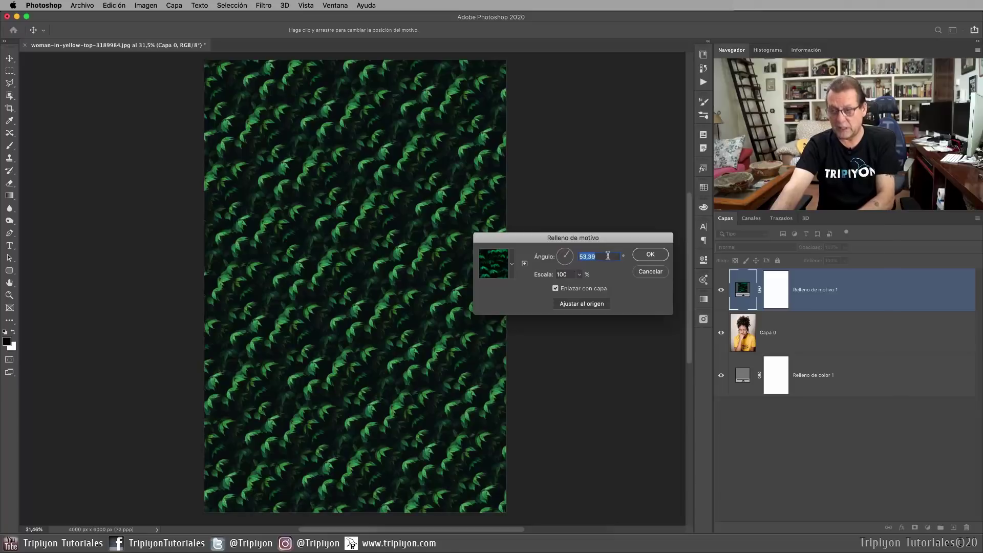
pyautogui.write('0')
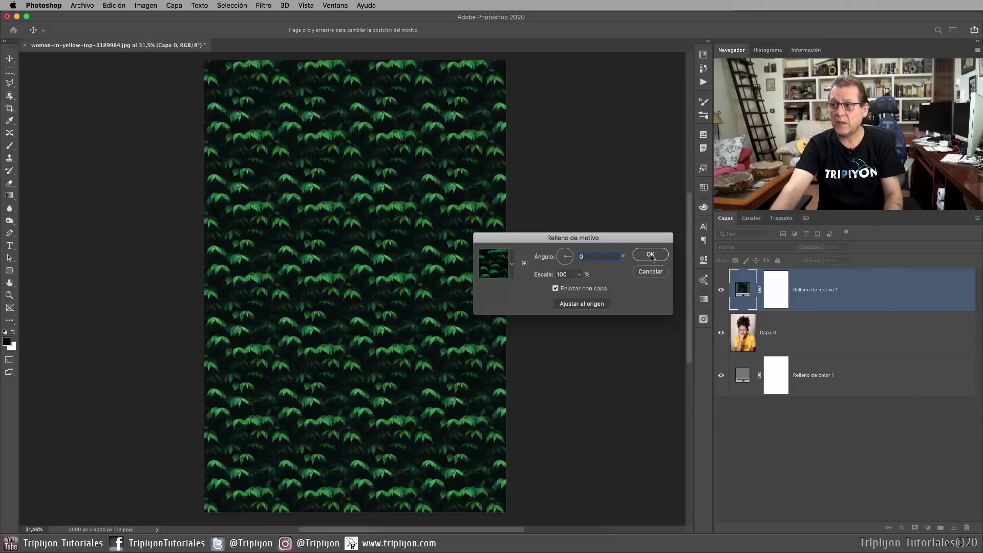
pyautogui.click(650, 254)
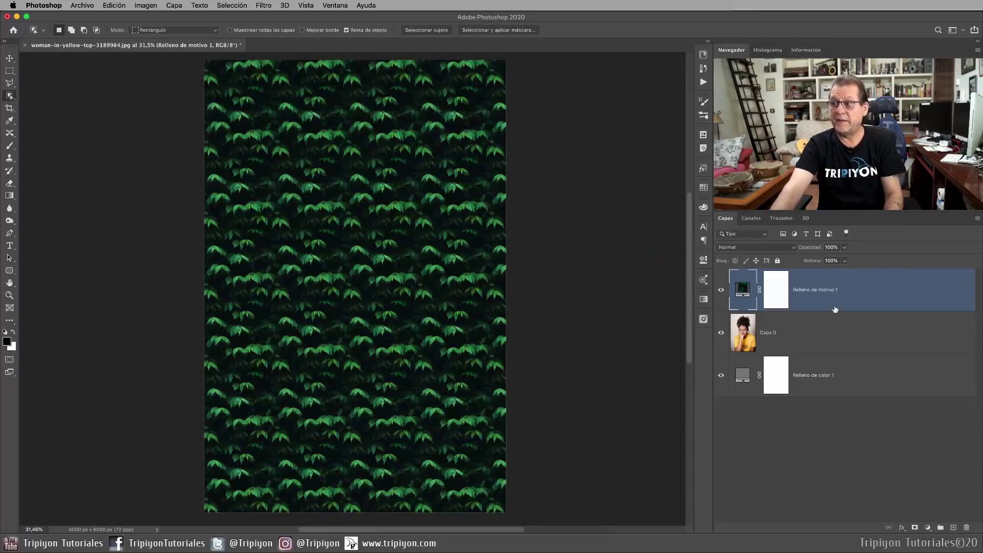
pyautogui.click(721, 290)
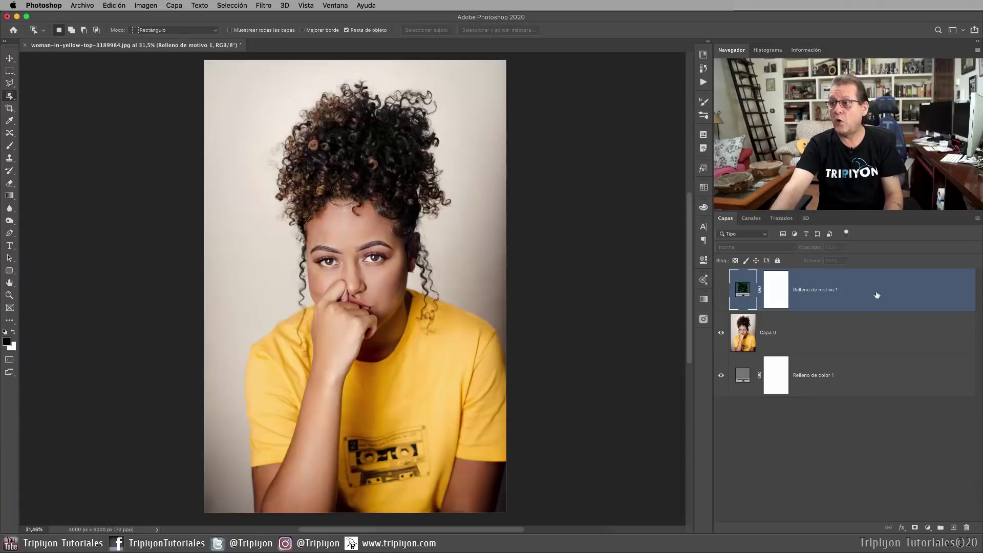
# - Add a Superposición de motivo (pattern overlay) style to the portrait layer Capa 0
pyautogui.click(883, 332)
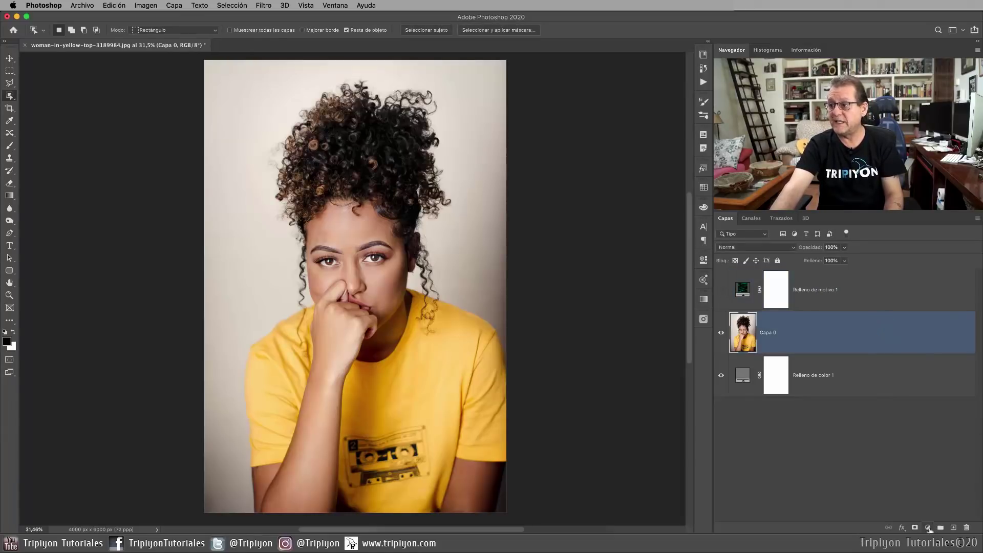
pyautogui.click(927, 527)
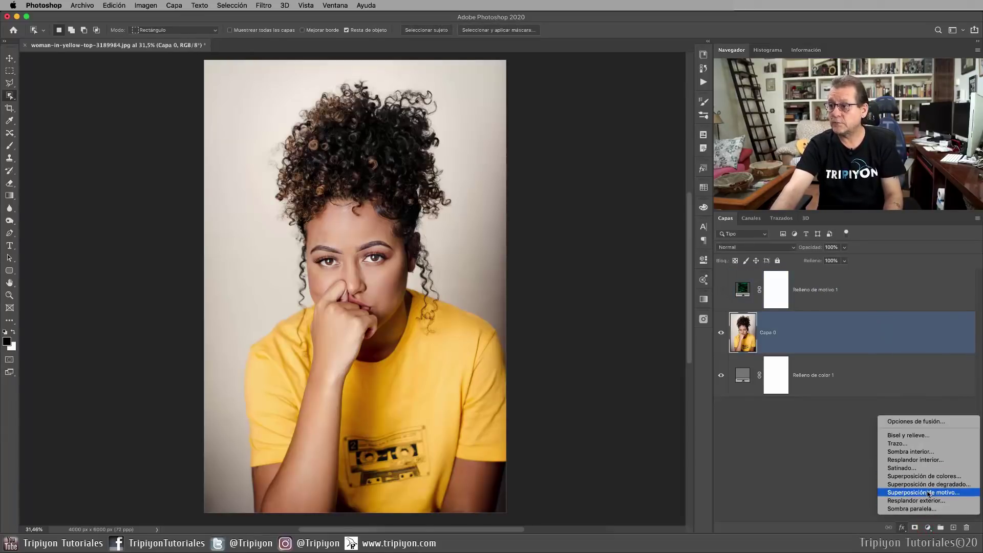
pyautogui.click(928, 492)
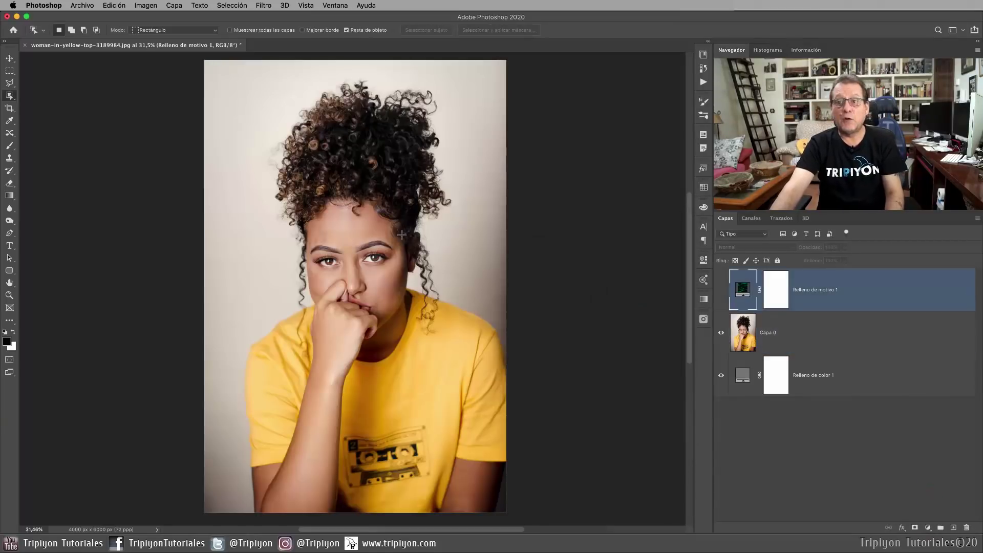
# - Set the Pen tool to Forma mode and view Motivo patterns for the shape stroke
pyautogui.click(9, 234)
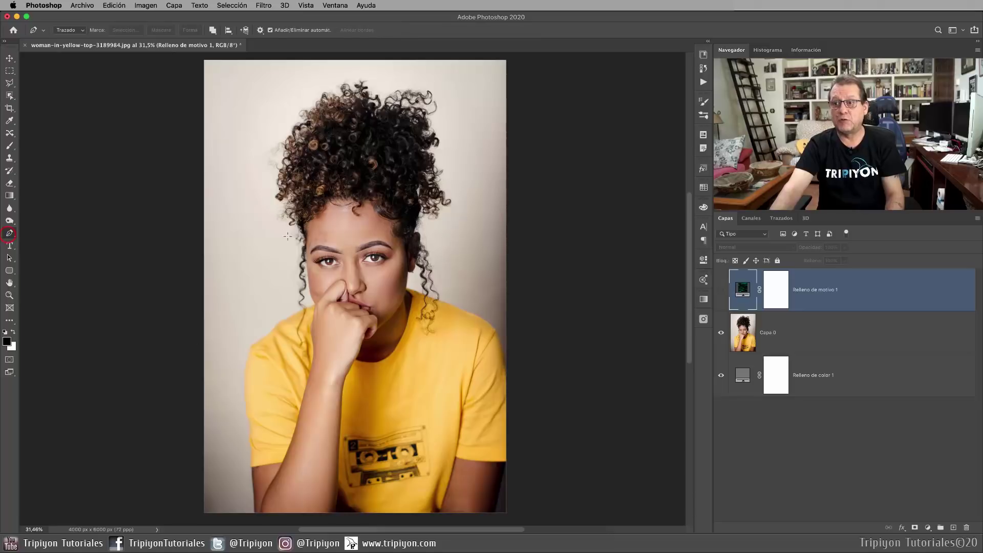
pyautogui.click(81, 31)
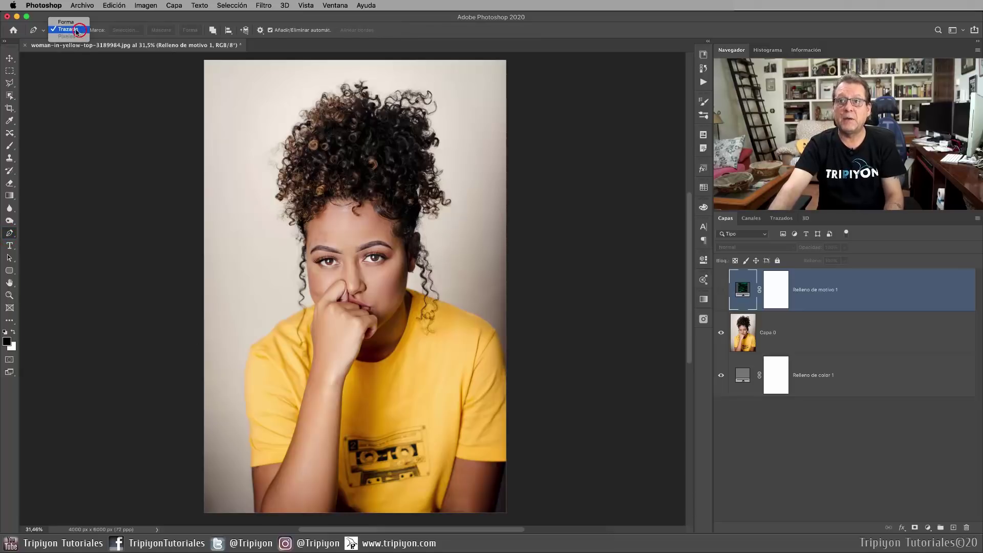
pyautogui.click(69, 21)
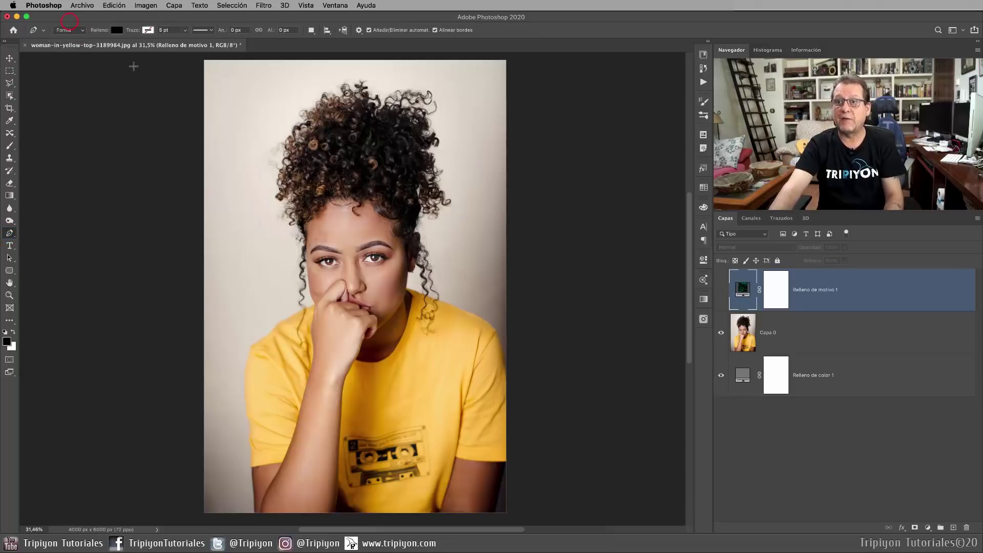
pyautogui.click(148, 30)
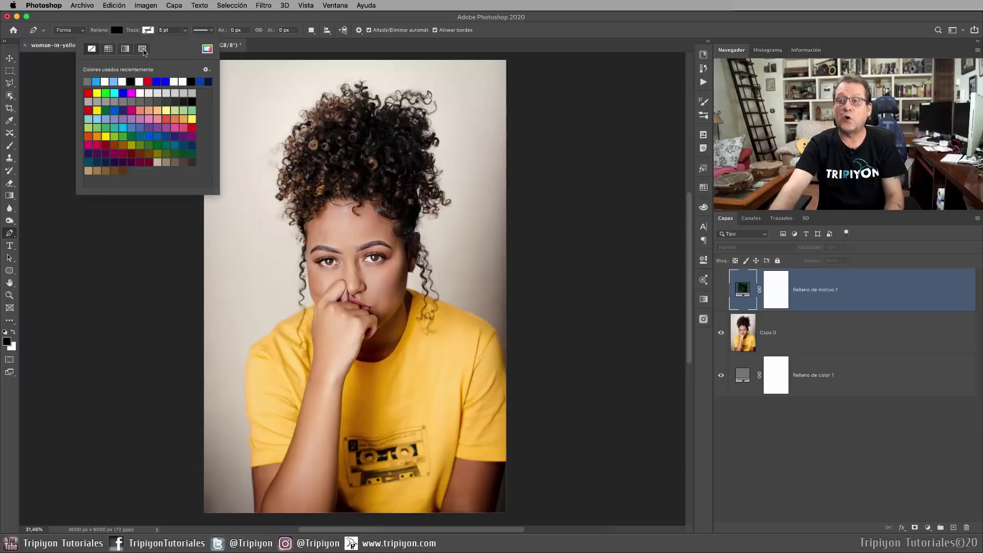
pyautogui.click(143, 50)
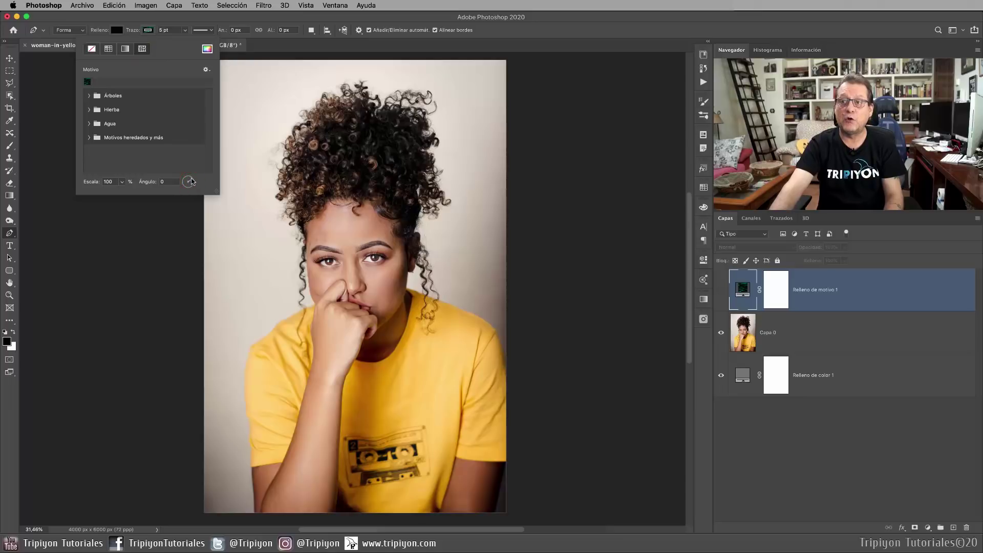
pyautogui.click(147, 30)
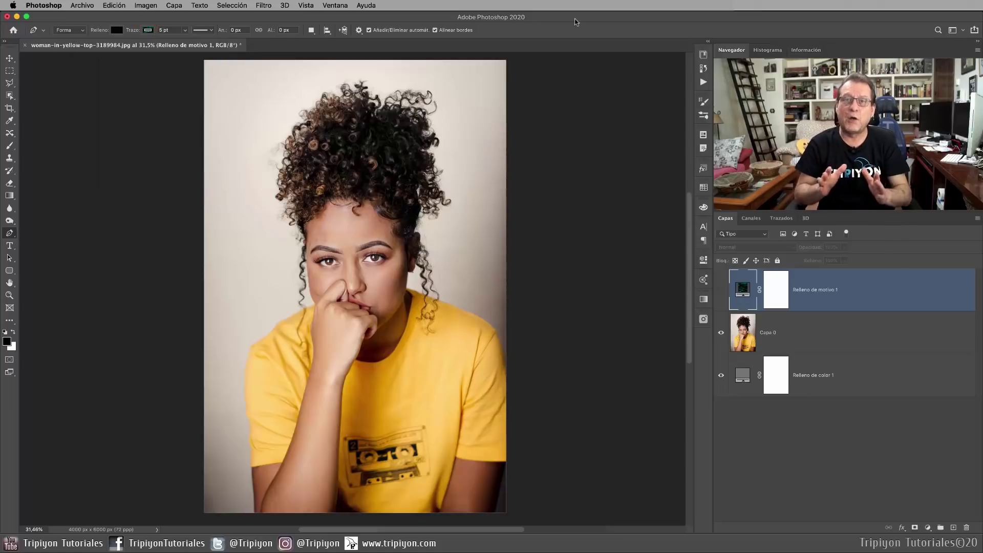